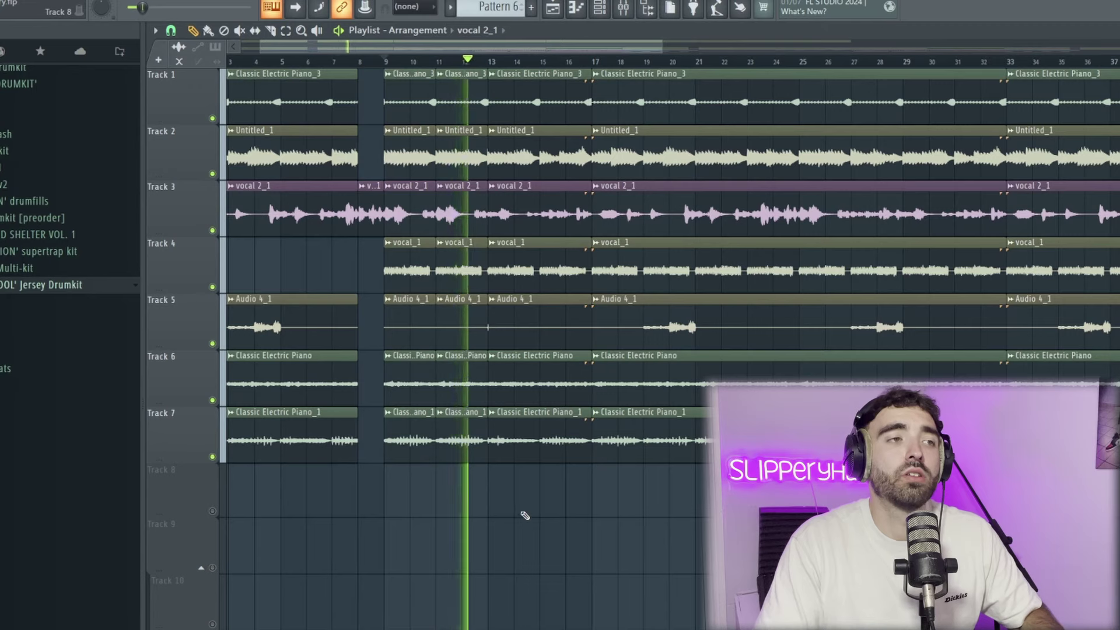
{"action": "scroll", "coordinate": [524, 516], "scroll_direction": "up", "scroll_amount": 2}
{"action": "scroll", "coordinate": [553, 517], "scroll_direction": "up", "scroll_amount": 2}
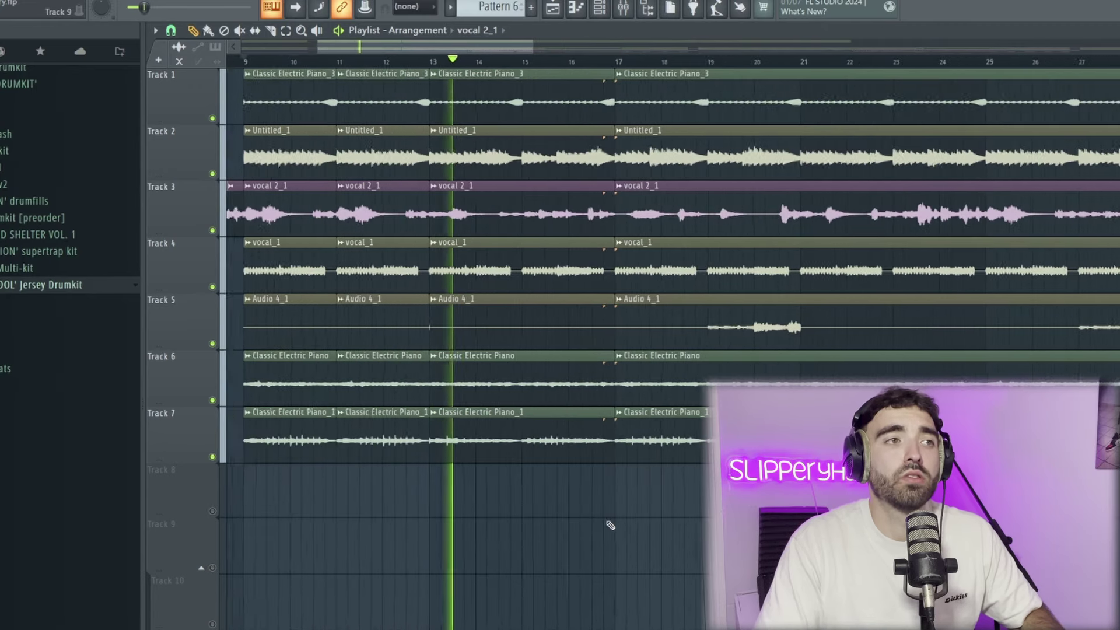
{"action": "scroll", "coordinate": [636, 526], "scroll_direction": "up", "scroll_amount": 2}
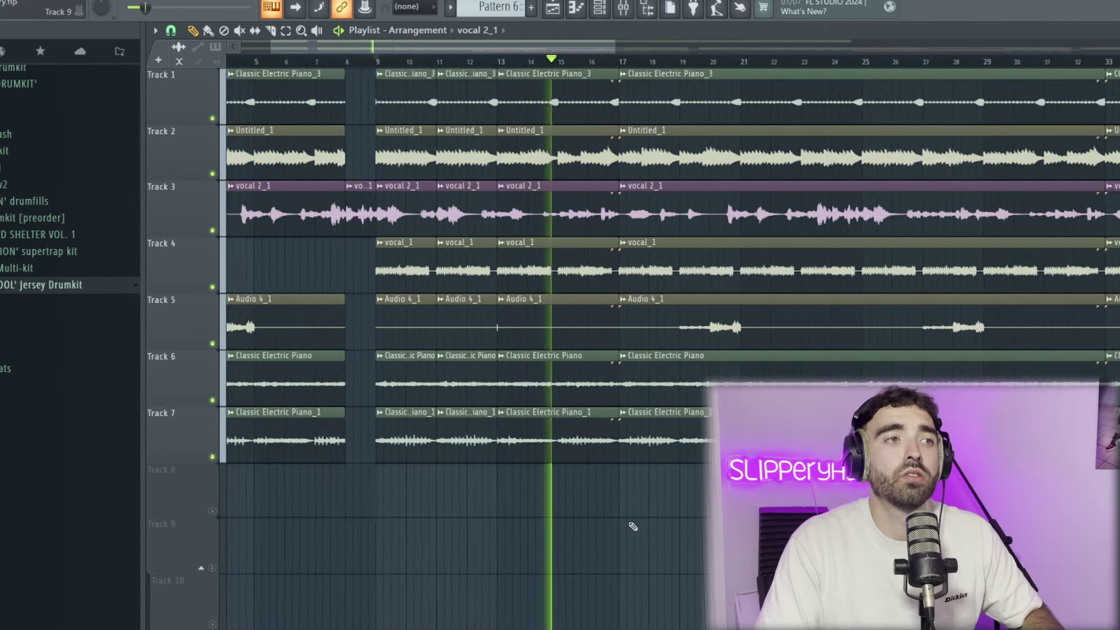
{"action": "scroll", "coordinate": [650, 527], "scroll_direction": "down", "scroll_amount": 3}
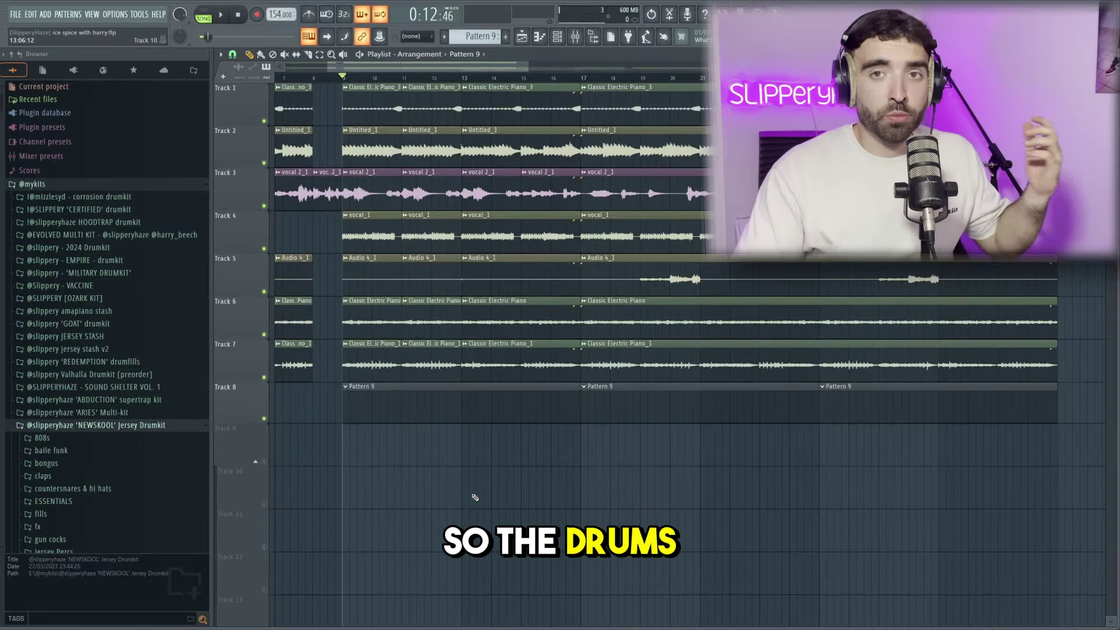
Step: Duplicate the four-bar JERSEY KICK 1 rhythm on C5 to fill eight bars and play it back
{"action": "scroll", "coordinate": [82, 427], "scroll_direction": "down", "scroll_amount": 4}
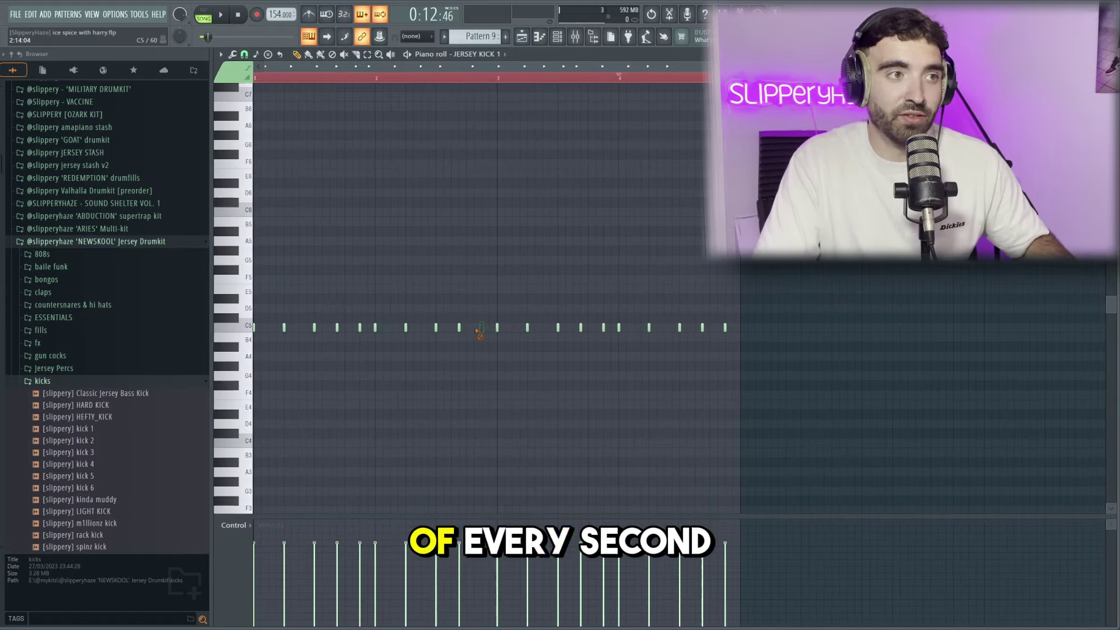
{"action": "key", "text": "ctrl+b"}
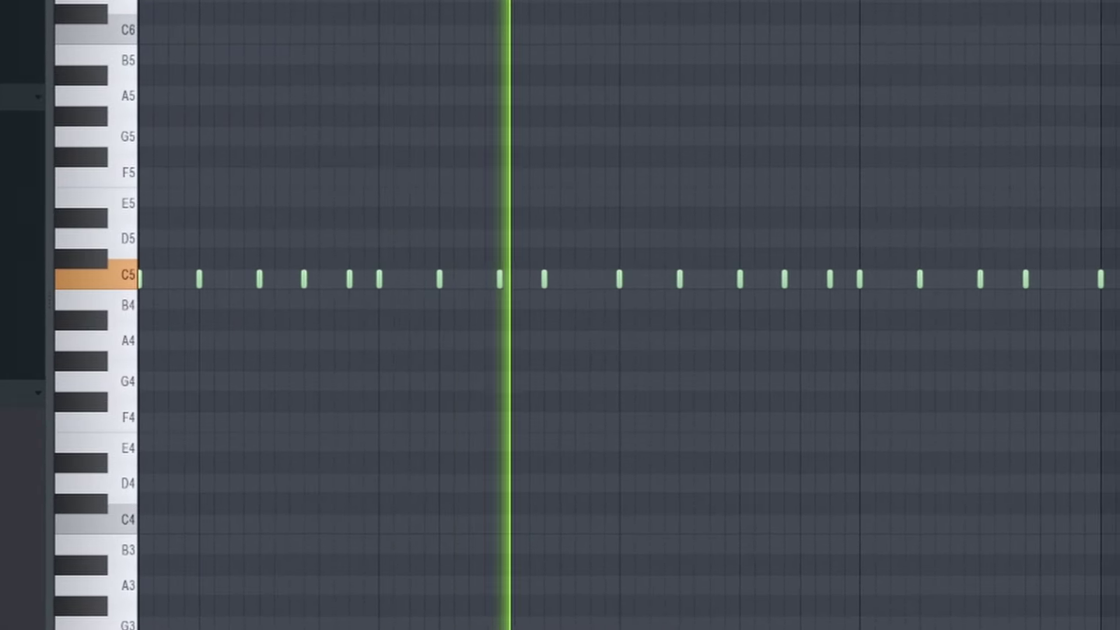
{"action": "key", "text": "space"}
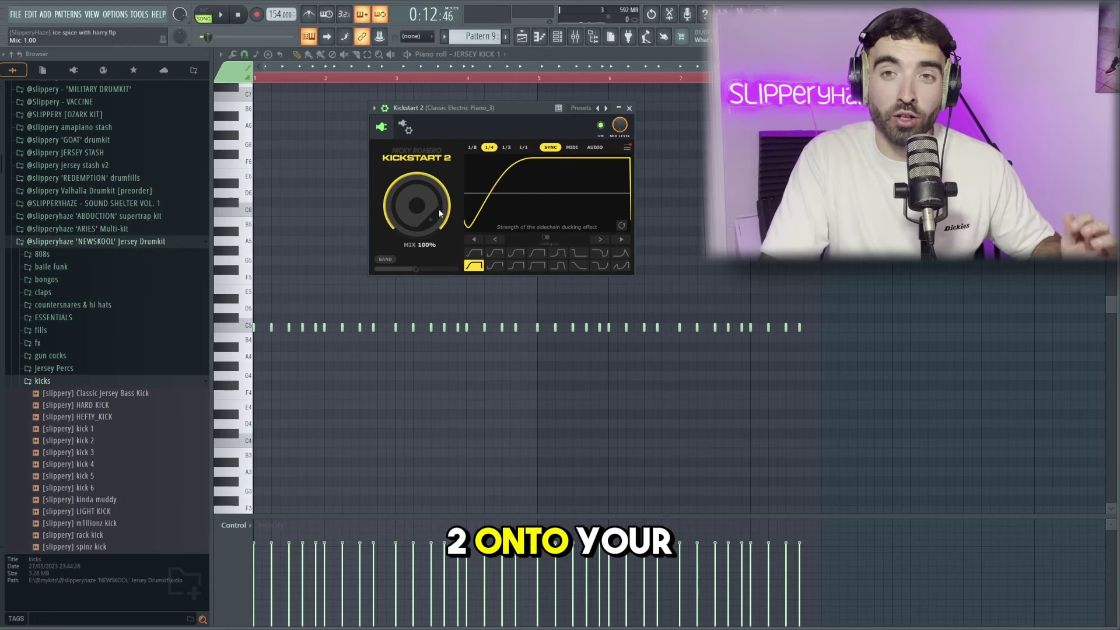
Step: Set the Kickstart 2 mix on the Classic Electric Piano_3 track to 35% and play the result
{"action": "left_click", "coordinate": [405, 126]}
{"action": "left_click", "coordinate": [421, 154]}
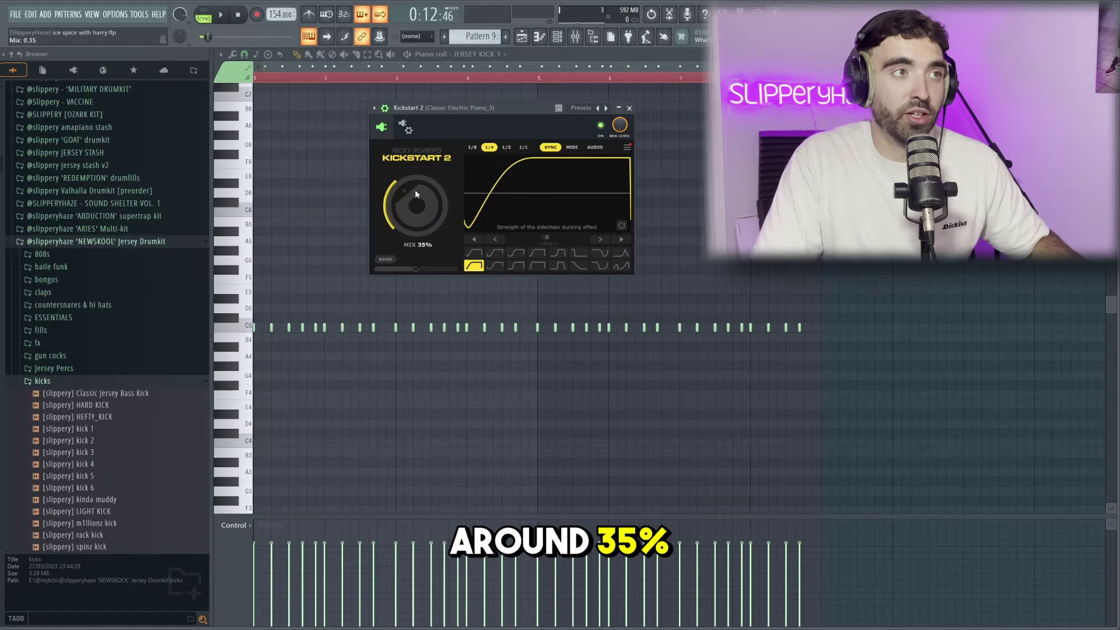
{"action": "key", "text": "space"}
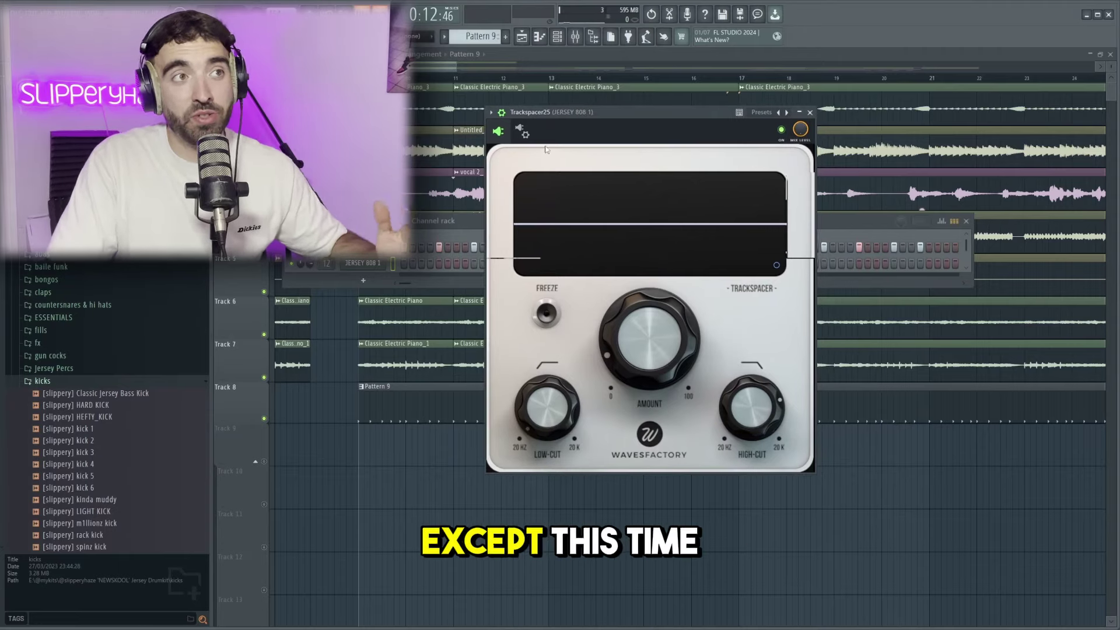
{"action": "left_click", "coordinate": [522, 132]}
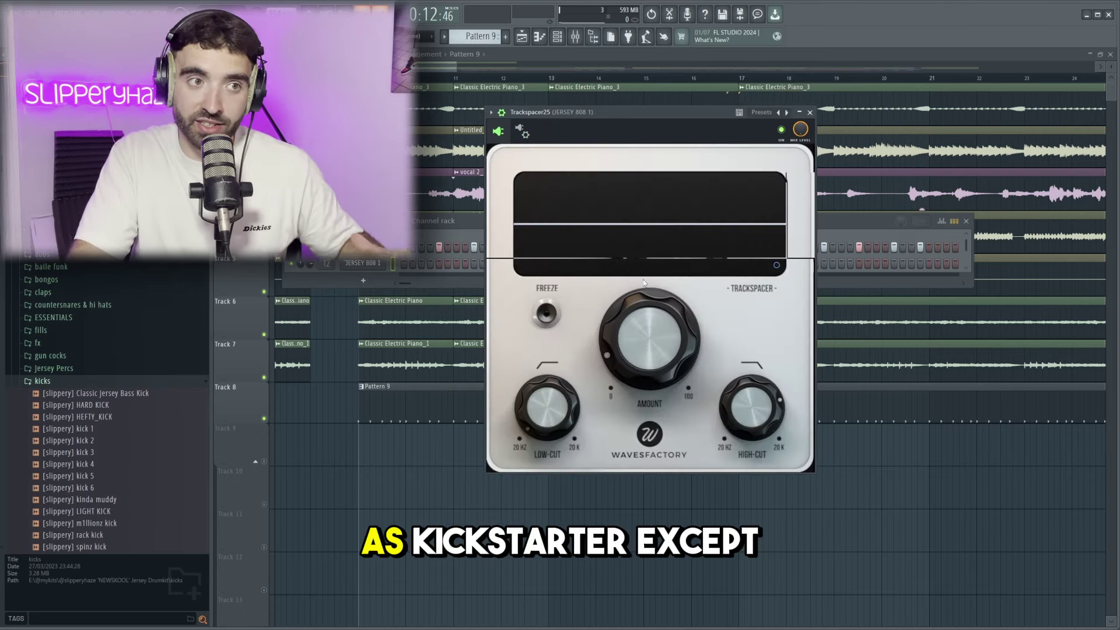
{"action": "mouse_move", "coordinate": [645, 330]}
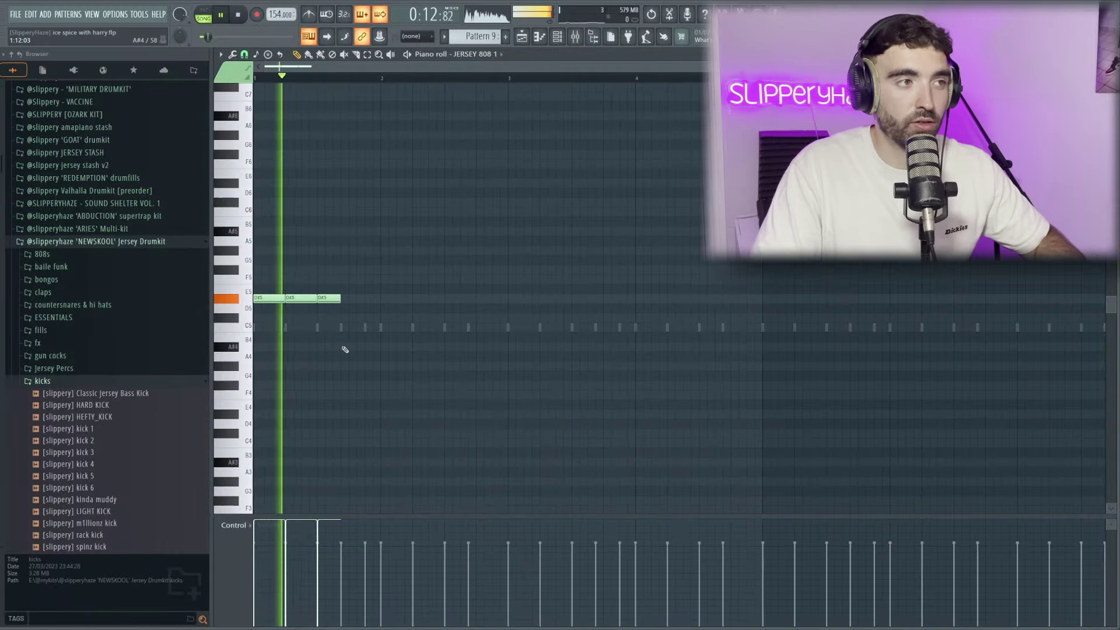
Step: Continue the JERSEY 808 1 bassline after the three D#5 notes with back-to-back A#4 notes following the kick hits
{"action": "left_click", "coordinate": [385, 36]}
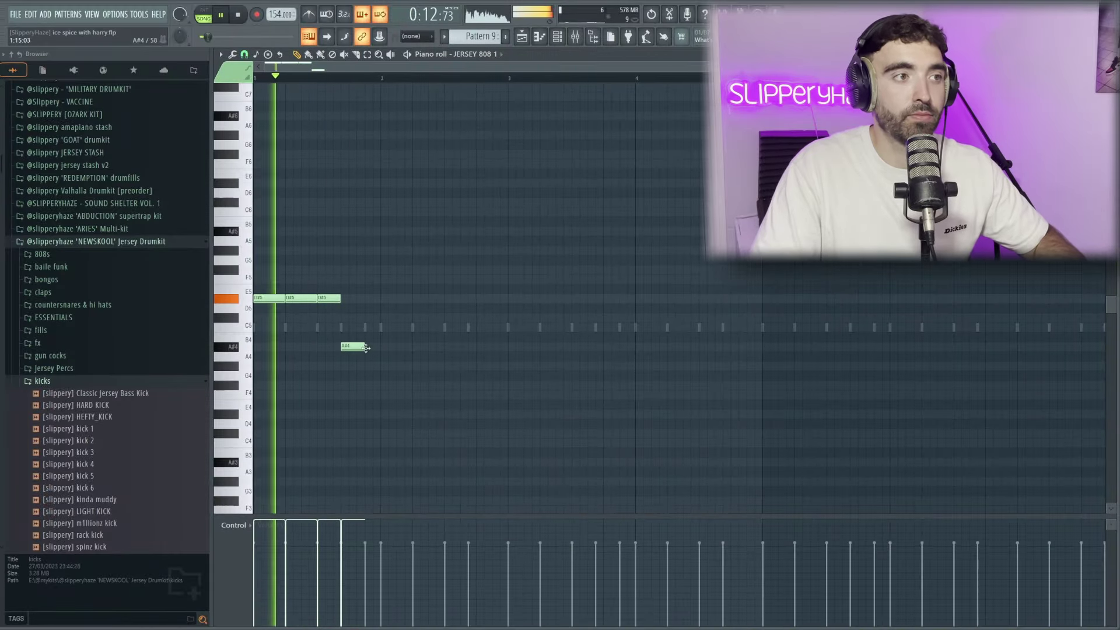
{"action": "left_click", "coordinate": [368, 347]}
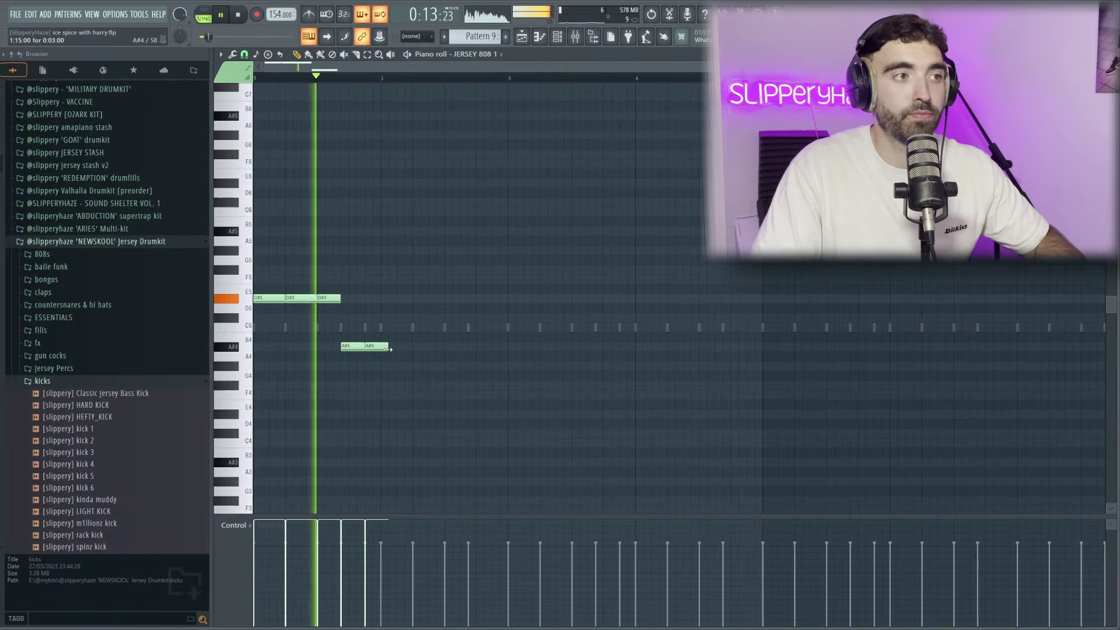
{"action": "left_click", "coordinate": [419, 347]}
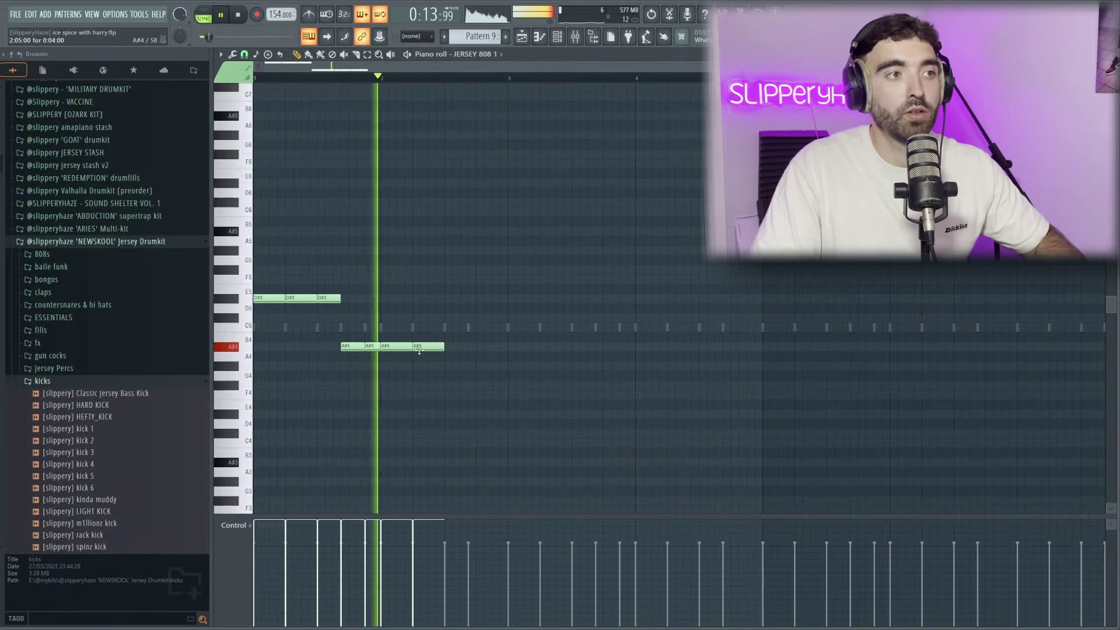
{"action": "left_click", "coordinate": [478, 347]}
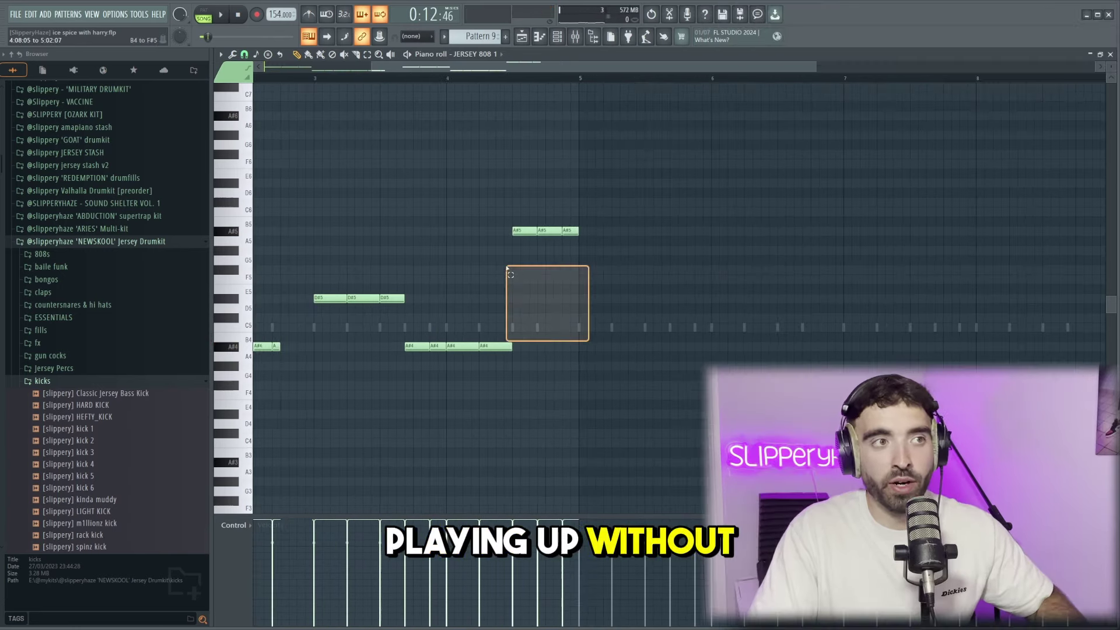
Step: Duplicate the four-bar 808 bassline to fill eight bars, and lower the first A#5 note in bar 4 one octave to A#4
{"action": "left_click_drag", "start_coordinate": [506, 243], "coordinate": [507, 245]}
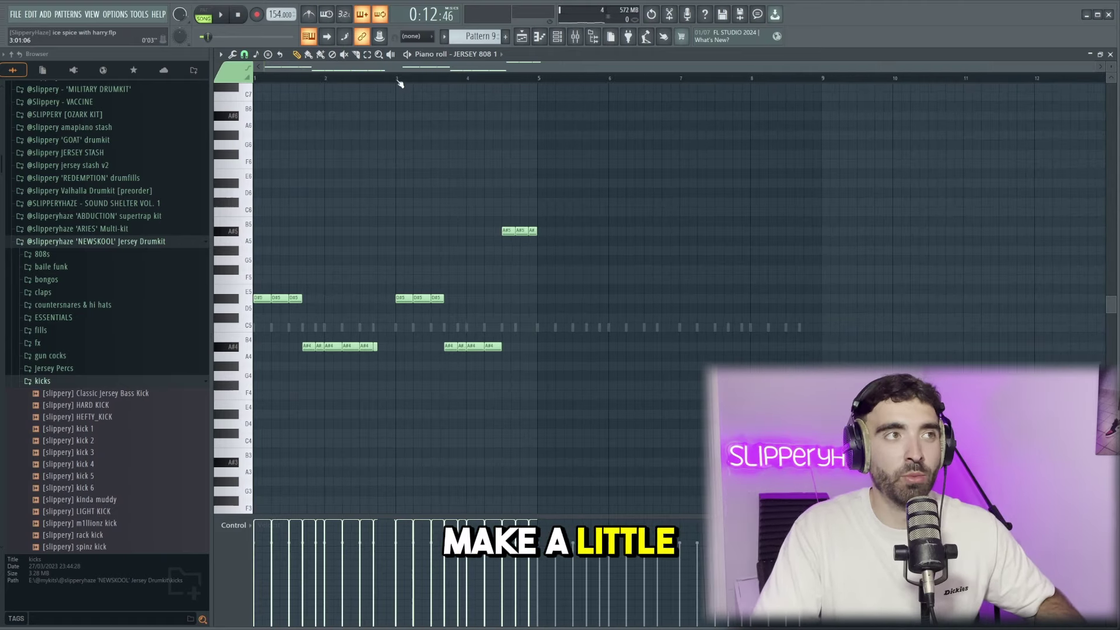
{"action": "key", "text": "space"}
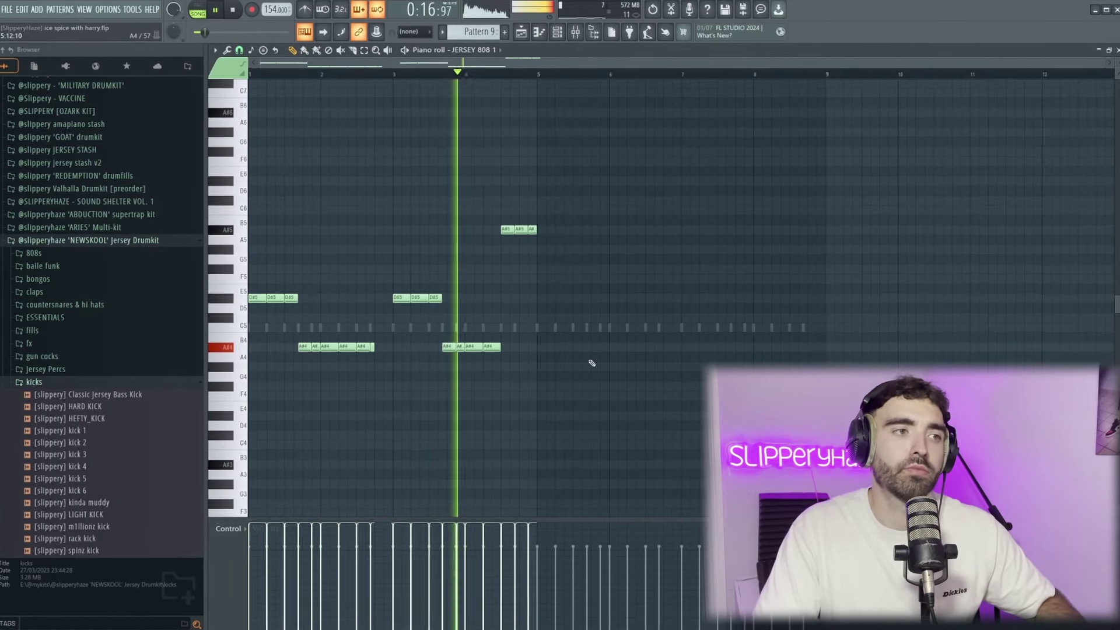
{"action": "key", "text": "ctrl+a"}
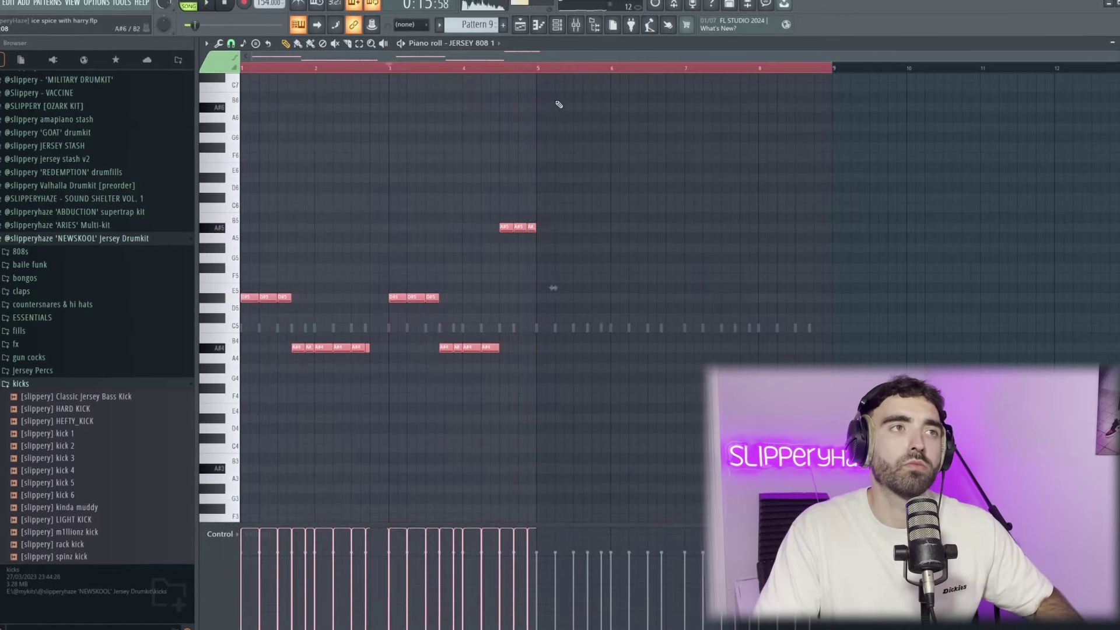
{"action": "left_click_drag", "start_coordinate": [551, 66], "coordinate": [540, 70]}
{"action": "key", "text": "ctrl+b"}
{"action": "left_click", "coordinate": [501, 226], "text": "ctrl"}
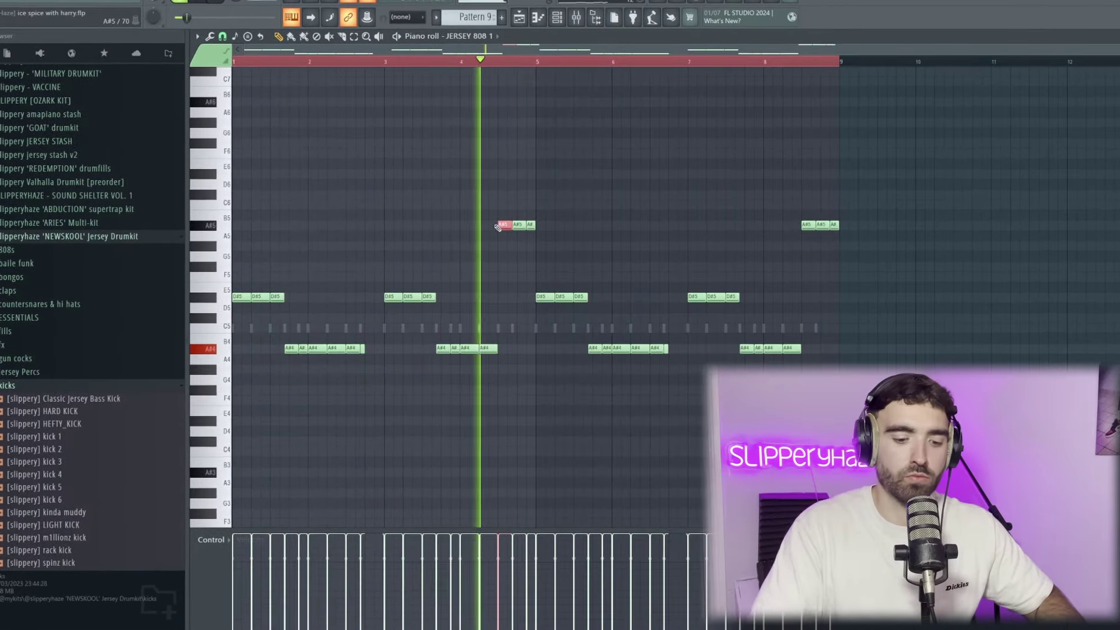
{"action": "key", "text": "ctrl+Down"}
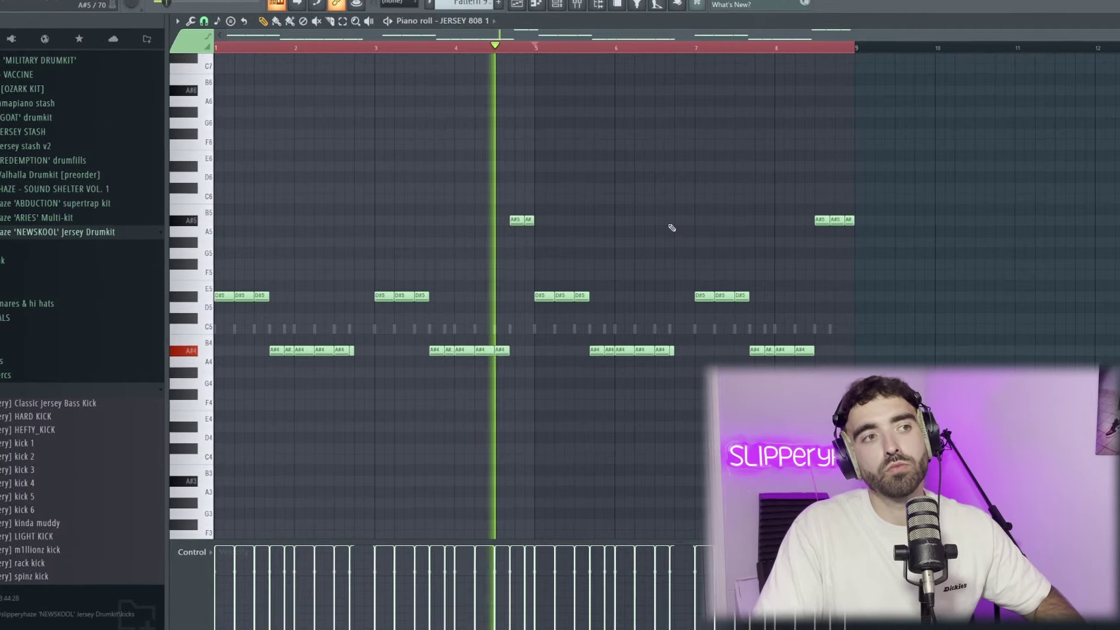
Step: Raise the final run of A#4 bass notes, spanning bars 7 and 8, to F5
{"action": "left_click_drag", "start_coordinate": [849, 344], "coordinate": [712, 355]}
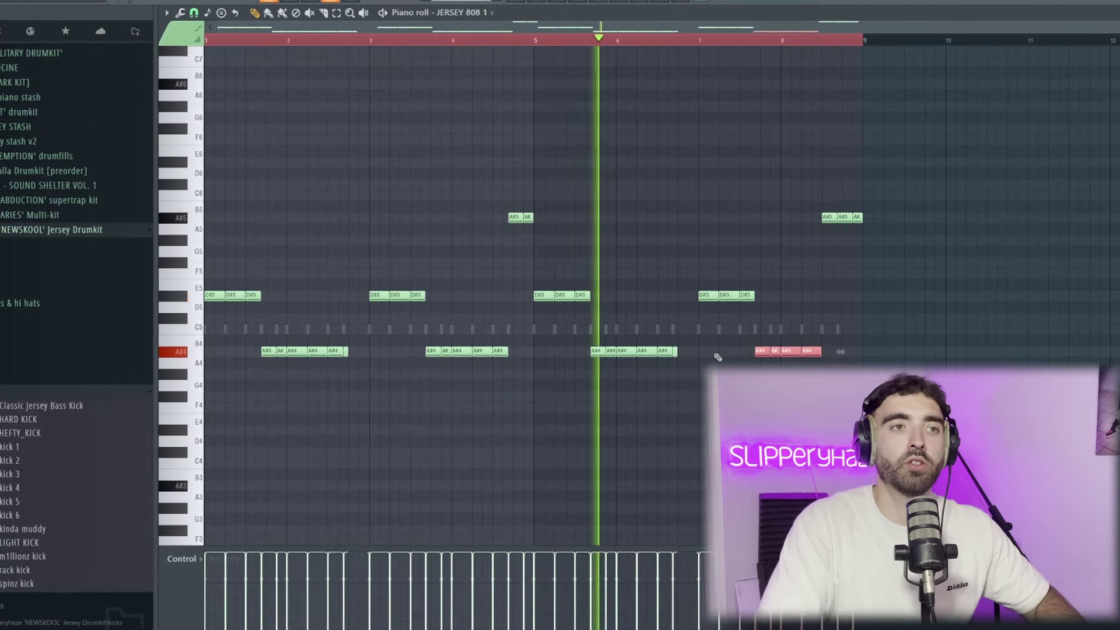
{"action": "key", "text": "shift+Up"}
{"action": "key", "text": "shift+Up"}
{"action": "key", "text": "shift+Up"}
{"action": "key", "text": "shift+Up"}
{"action": "key", "text": "shift+Up"}
{"action": "key", "text": "shift+Up"}
{"action": "key", "text": "shift+Up"}
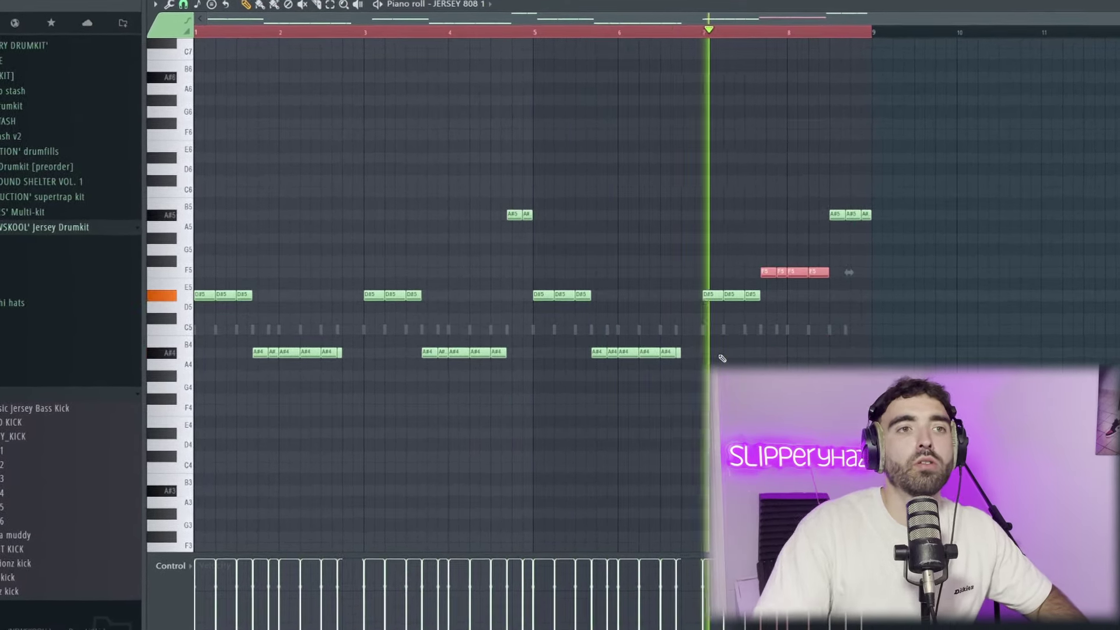
Step: Lower the three A#5 bass notes at the end of bar 8 to F5, matching the run before them
{"action": "left_click_drag", "start_coordinate": [827, 226], "coordinate": [910, 210]}
{"action": "key", "text": "shift+Down"}
{"action": "key", "text": "shift+Down"}
{"action": "key", "text": "shift+Down"}
{"action": "key", "text": "shift+Down"}
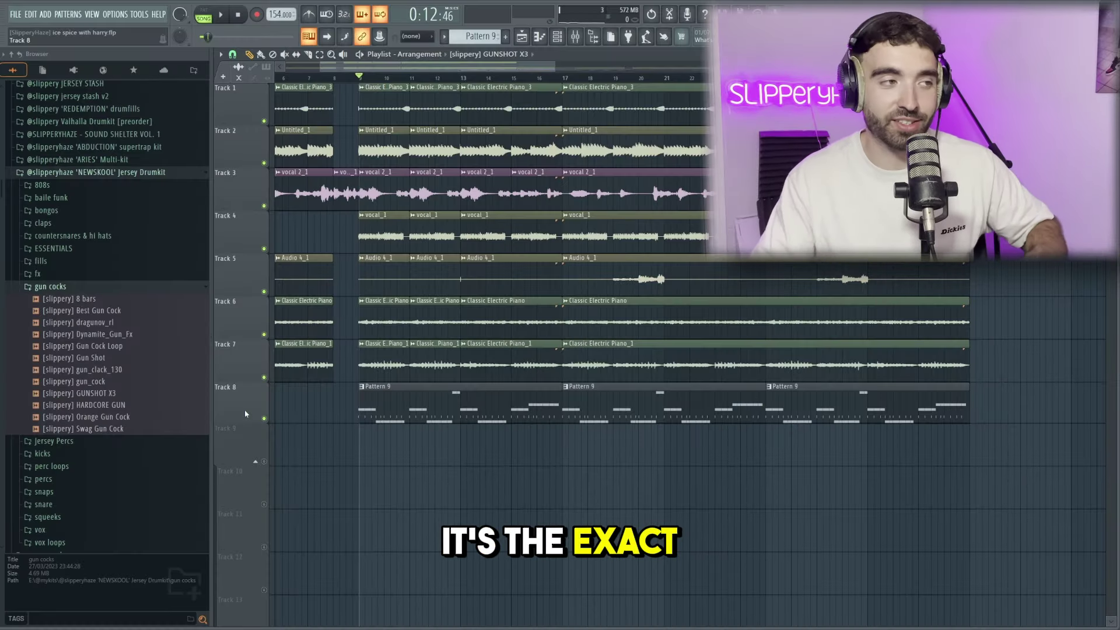
Step: Place the [slippery] GUNSHOT X3 sample on Track 9 at bar 17 of the playlist
{"action": "left_click", "coordinate": [110, 395]}
{"action": "left_click_drag", "start_coordinate": [110, 395], "coordinate": [497, 459]}
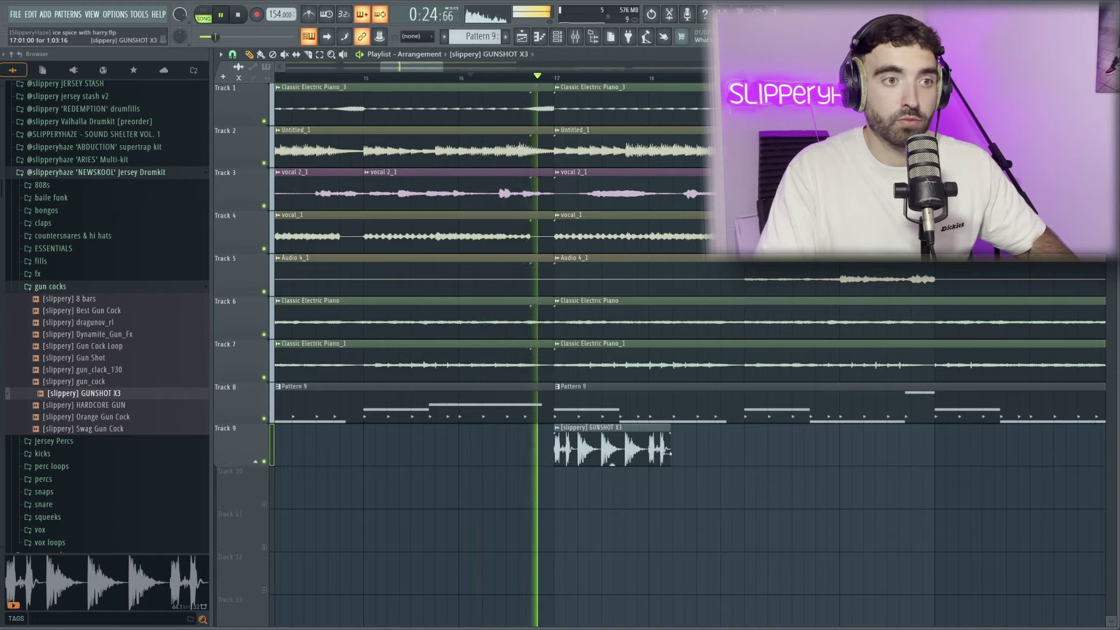
{"action": "scroll", "coordinate": [689, 460], "scroll_direction": "down", "scroll_amount": 3}
{"action": "scroll", "coordinate": [765, 483], "scroll_direction": "up", "scroll_amount": 4}
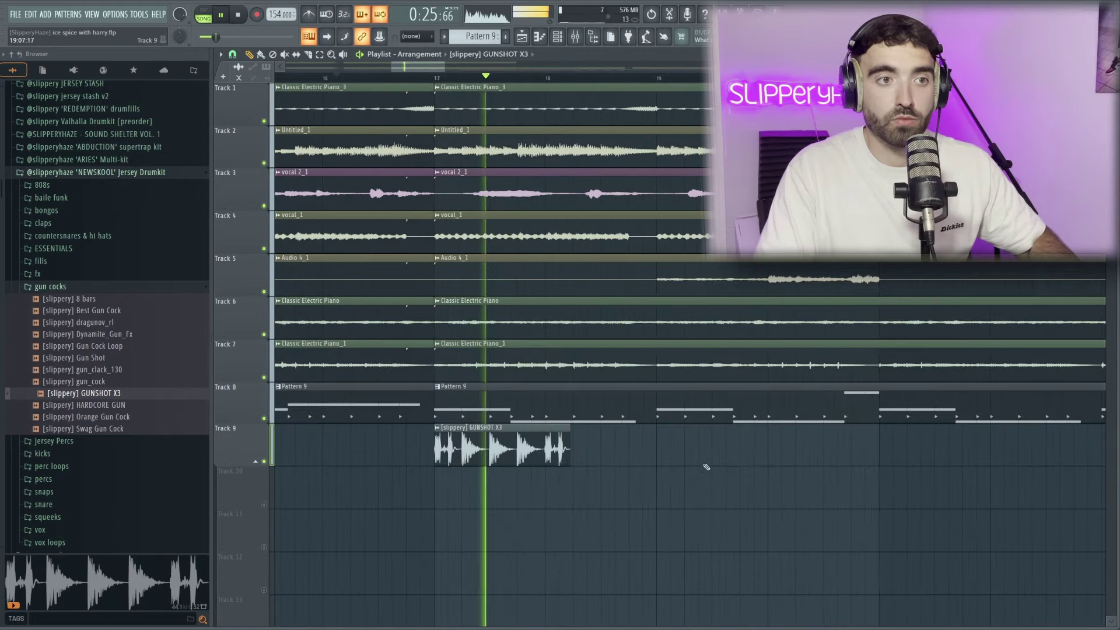
Step: Add further GUNSHOT X3 clips on Track 9 at bars 19, 21 and 23
{"action": "scroll", "coordinate": [723, 475], "scroll_direction": "down", "scroll_amount": 1}
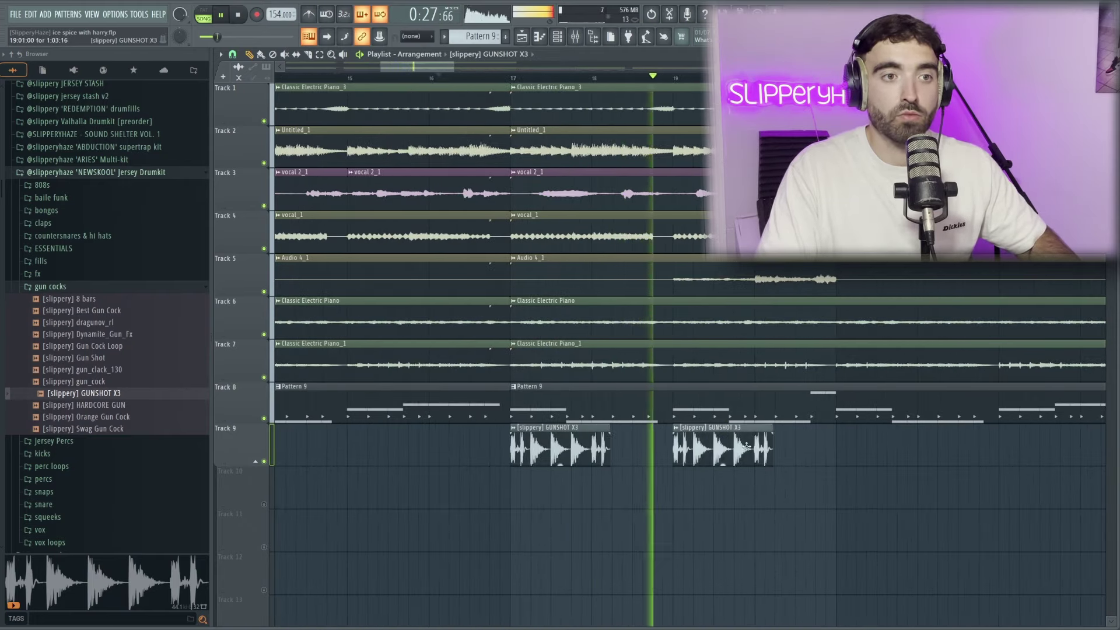
{"action": "left_click", "coordinate": [846, 446]}
{"action": "scroll", "coordinate": [848, 473], "scroll_direction": "down", "scroll_amount": 2}
{"action": "scroll", "coordinate": [655, 480], "scroll_direction": "up", "scroll_amount": 3}
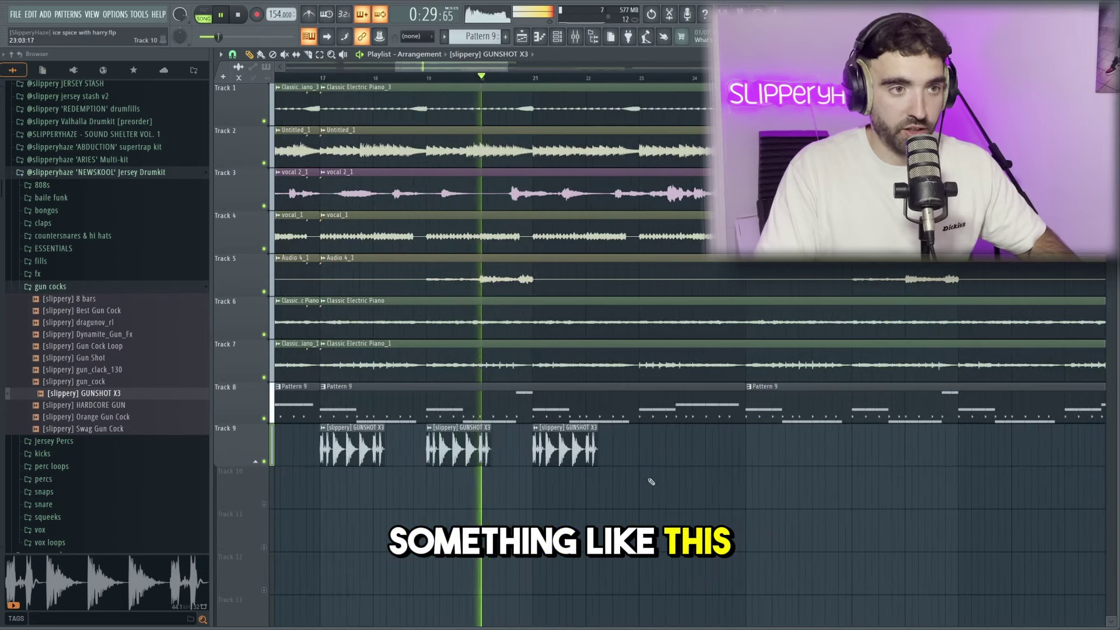
{"action": "scroll", "coordinate": [766, 506], "scroll_direction": "down", "scroll_amount": 2}
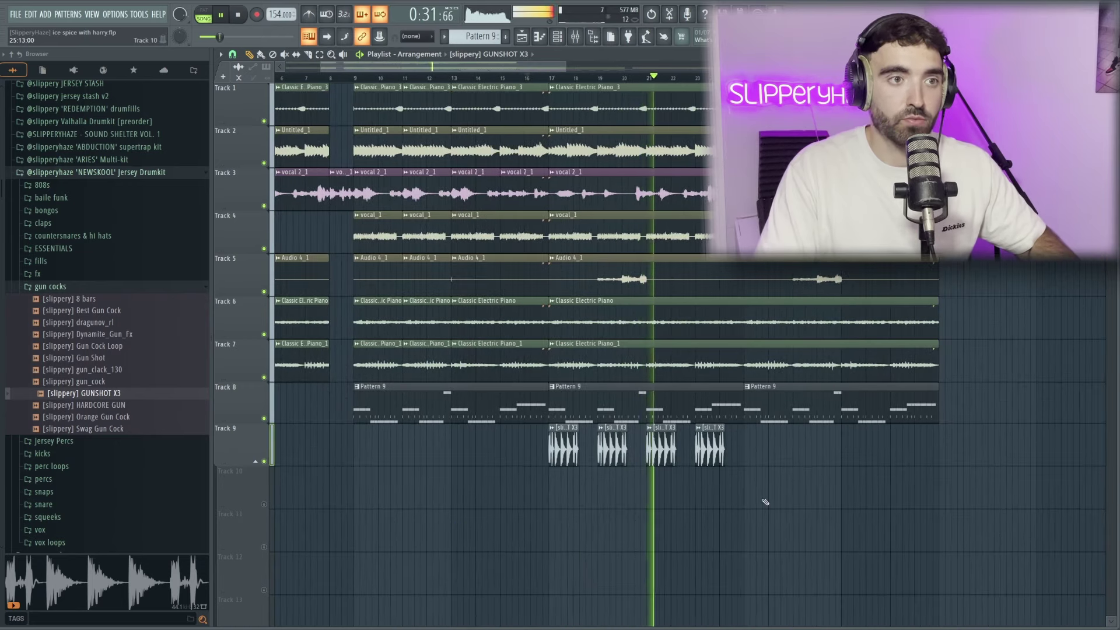
{"action": "scroll", "coordinate": [773, 483], "scroll_direction": "up", "scroll_amount": 4}
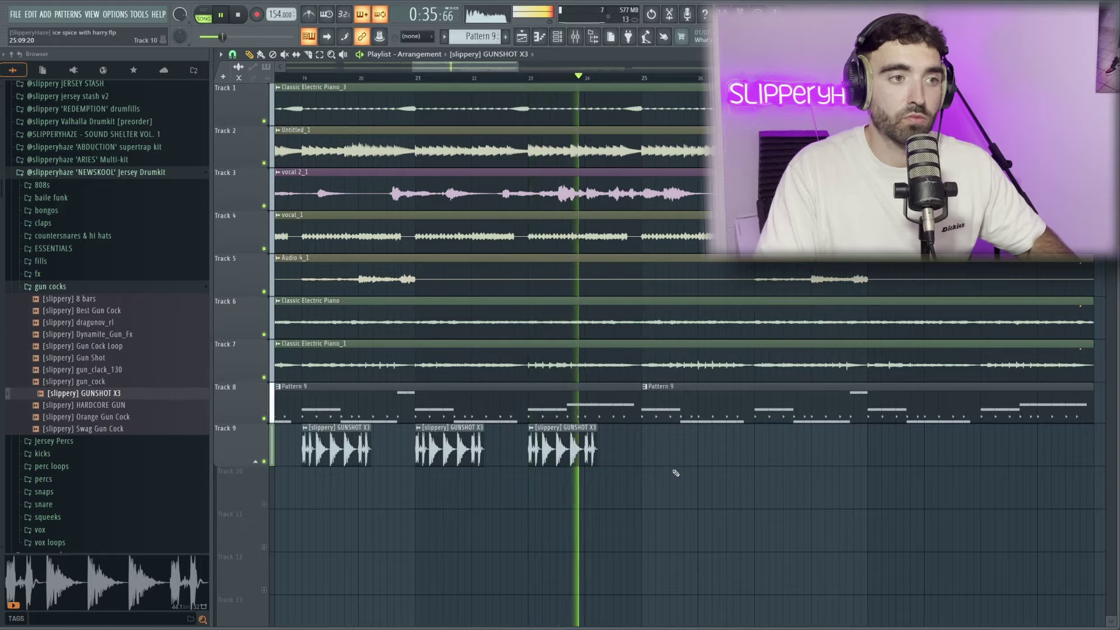
Step: Place the [slippery] Best Gun Cock sample on Track 9 at bar 25 and open the settings of the second clip, Best Gun Cock #2
{"action": "scroll", "coordinate": [682, 470], "scroll_direction": "down", "scroll_amount": 2}
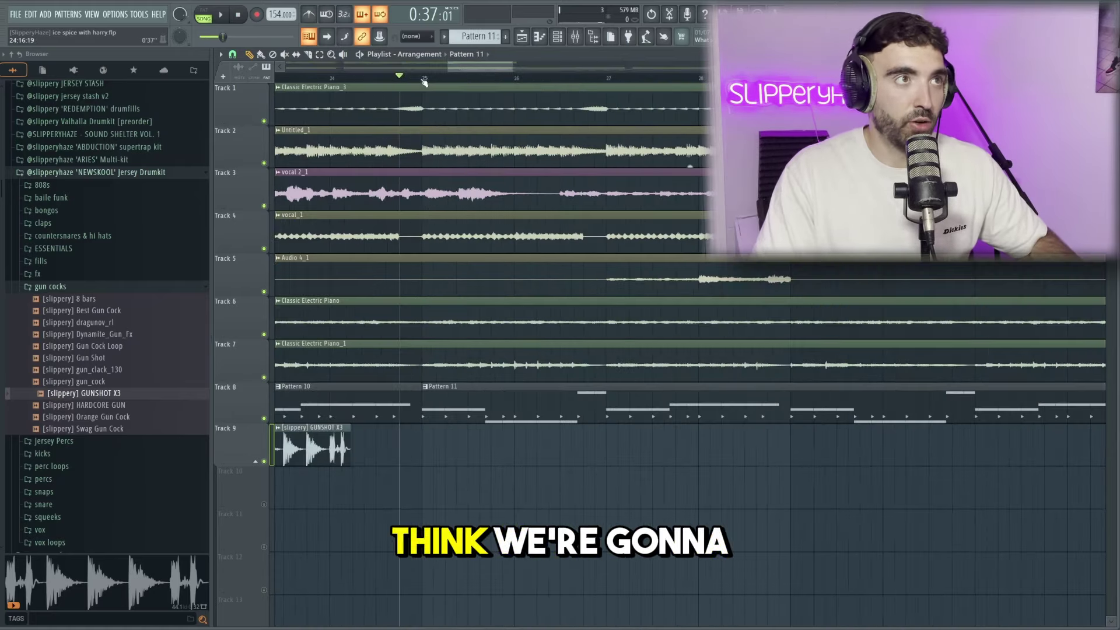
{"action": "left_click", "coordinate": [109, 312]}
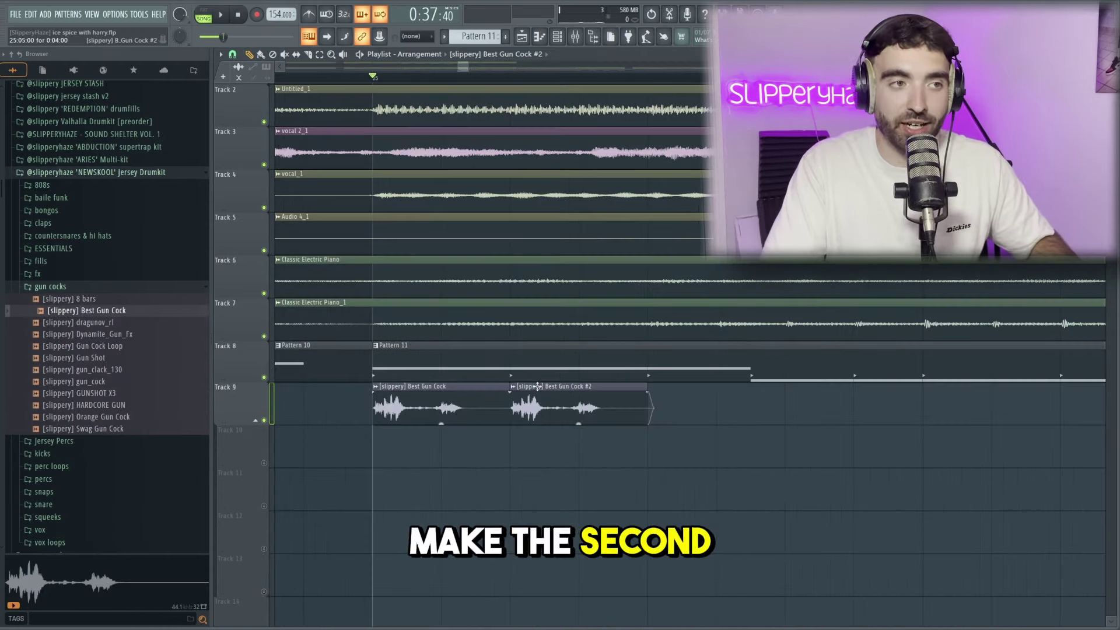
{"action": "double_click", "coordinate": [536, 388]}
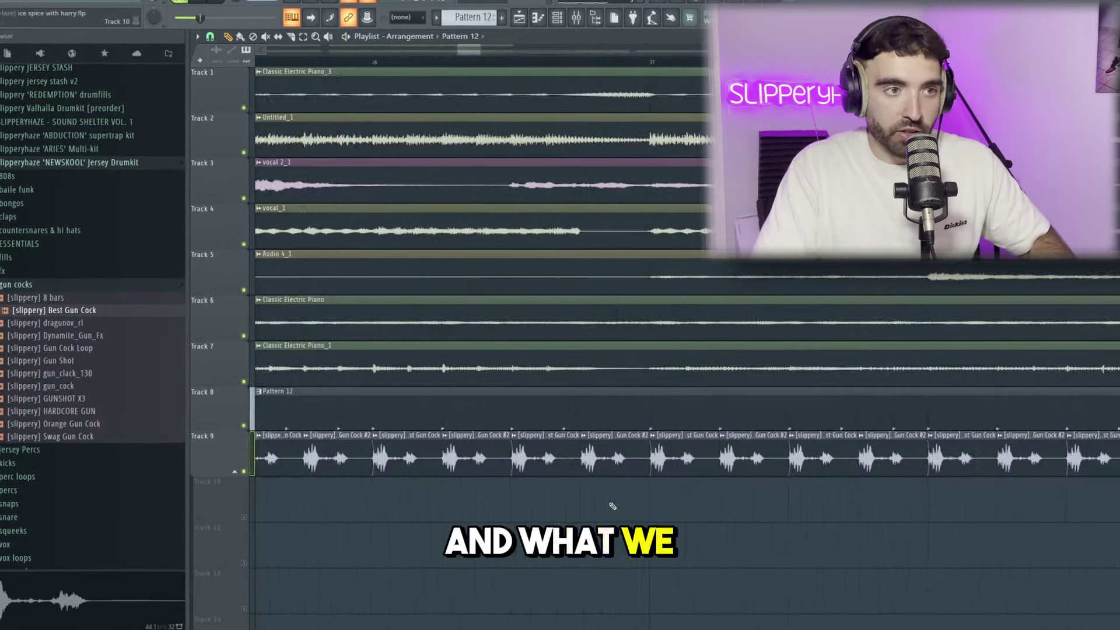
Step: Add an extra Best Gun Cock #2 hit just before bar 27 and repeat the four-bar section from bar 25 along Track 9
{"action": "left_click", "coordinate": [614, 434]}
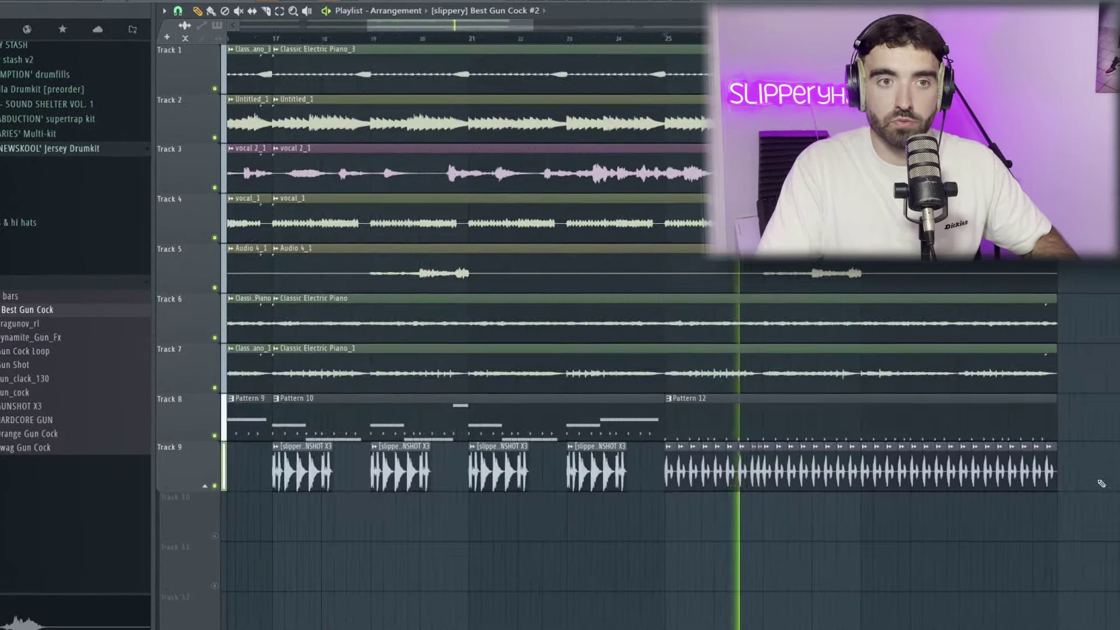
{"action": "left_click_drag", "start_coordinate": [1053, 483], "coordinate": [662, 483]}
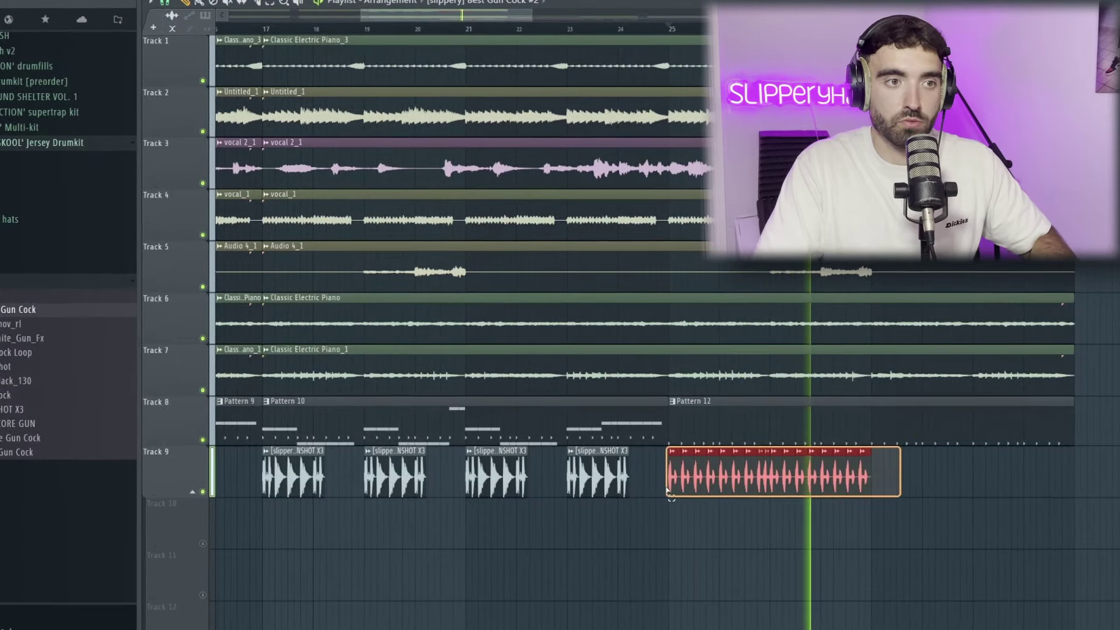
{"action": "key", "text": "ctrl+b"}
{"action": "key", "text": "ctrl+b"}
{"action": "key", "text": "ctrl+b"}
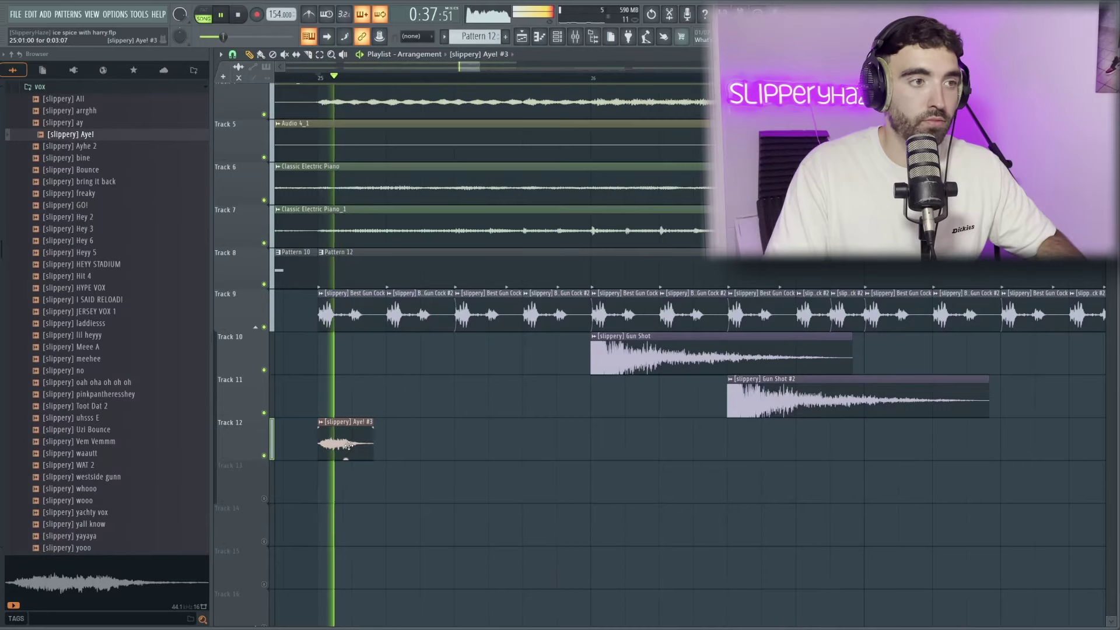
Step: Add two more [slippery] Aye! clips on Track 12 at beats 2 and 3 of bar 25, making the beat 2 clip unique
{"action": "left_click_drag", "start_coordinate": [348, 444], "coordinate": [485, 445]}
{"action": "key", "text": "space"}
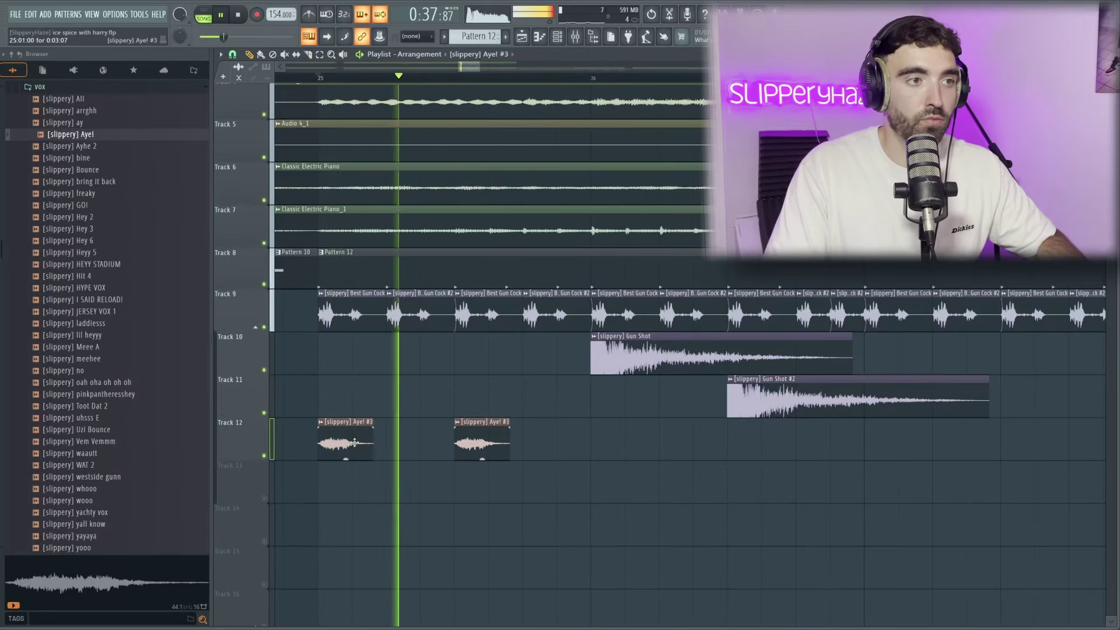
{"action": "left_click_drag", "start_coordinate": [387, 439], "coordinate": [406, 441]}
{"action": "left_click", "coordinate": [390, 422]}
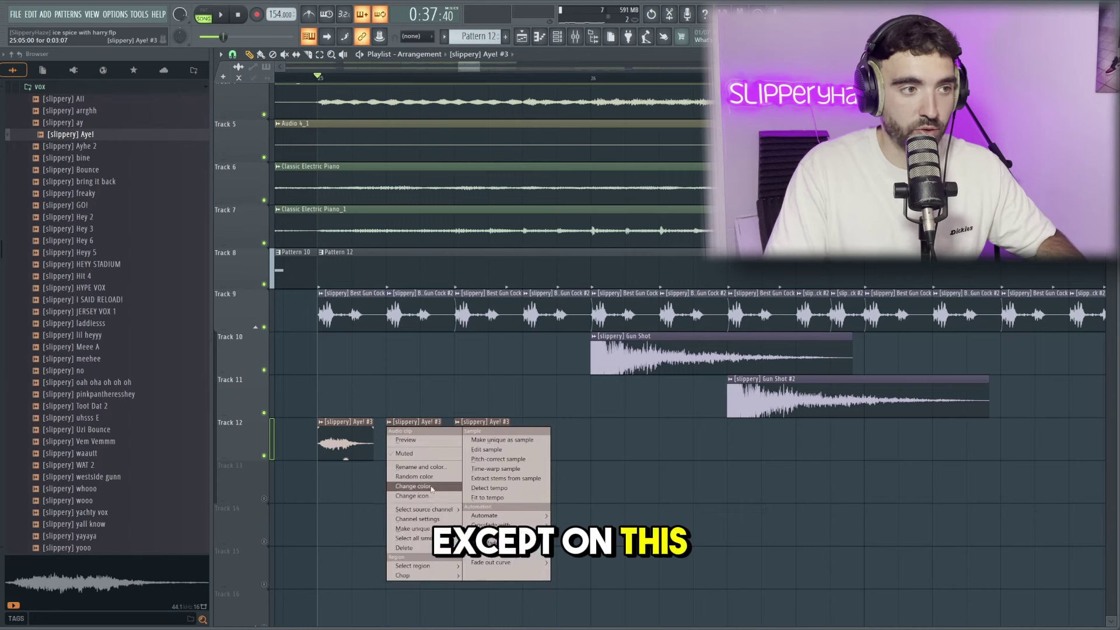
{"action": "left_click", "coordinate": [414, 528]}
Step: Lower the channel volume of Aye! #4 to 49% and place a copy of that clip on Track 12 at 25:13:00
{"action": "double_click", "coordinate": [417, 444]}
{"action": "left_click_drag", "start_coordinate": [527, 195], "coordinate": [527, 199]}
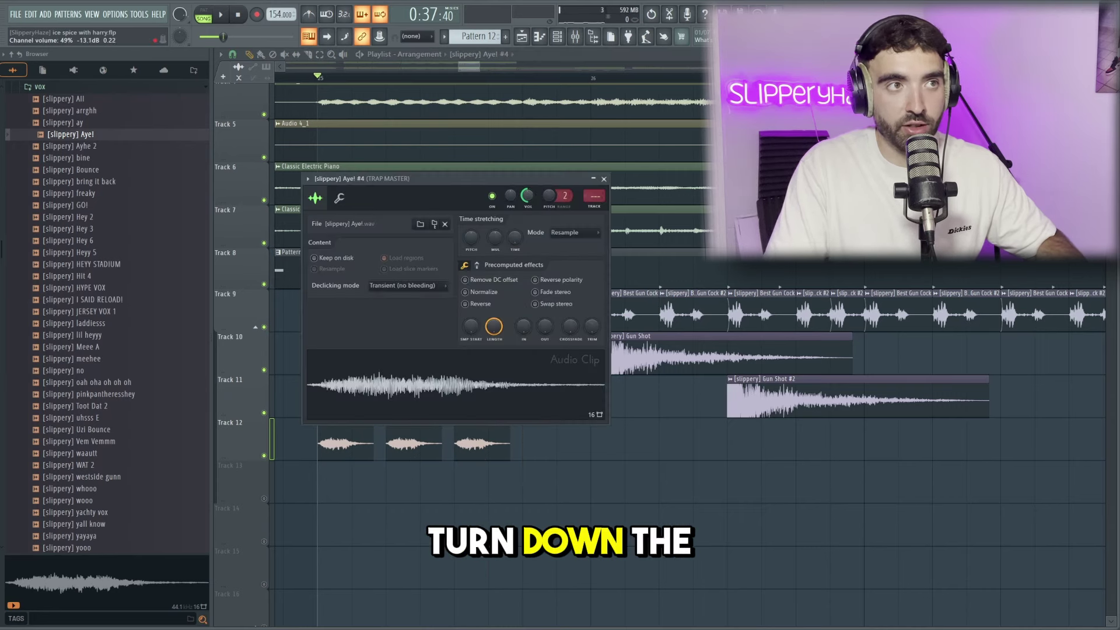
{"action": "key", "text": "Escape"}
{"action": "key", "text": "space"}
{"action": "left_click", "coordinate": [539, 446]}
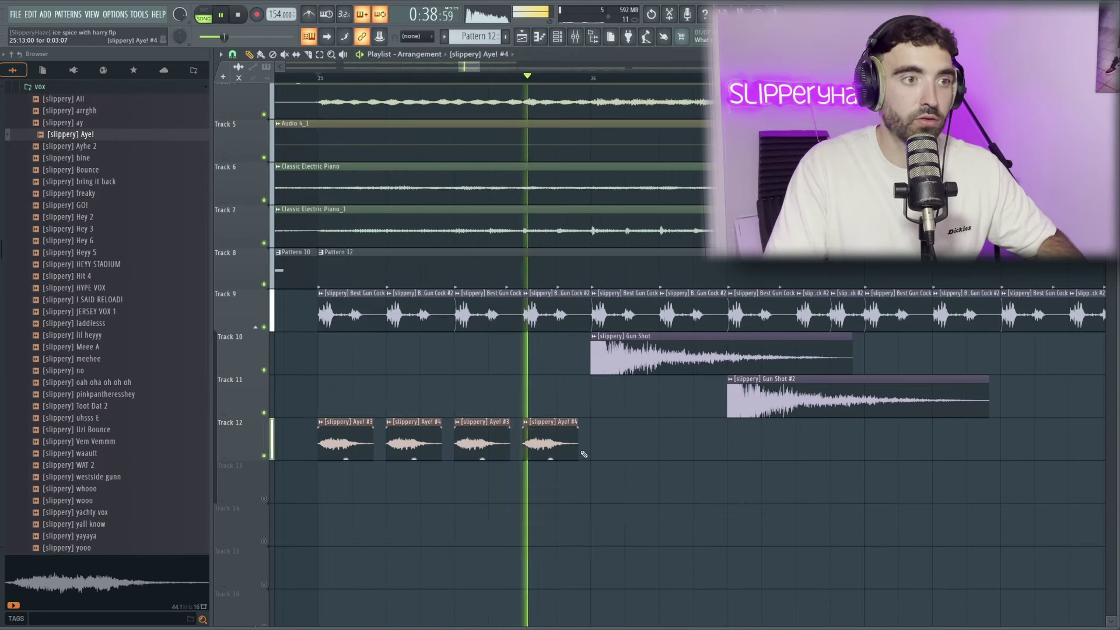
Step: Set the channel volume of Aye! #4 to 33% and open the channel settings of the Aye! #3 clip
{"action": "double_click", "coordinate": [410, 439]}
{"action": "key", "text": "space"}
{"action": "left_click_drag", "start_coordinate": [525, 197], "coordinate": [525, 204]}
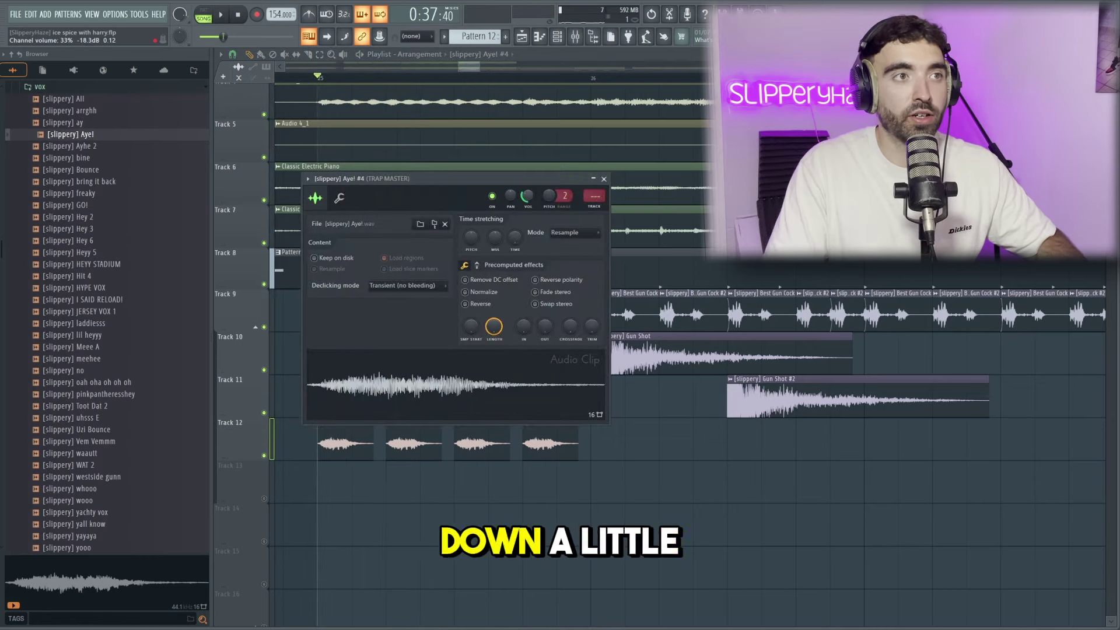
{"action": "key", "text": "Escape"}
{"action": "double_click", "coordinate": [354, 431]}
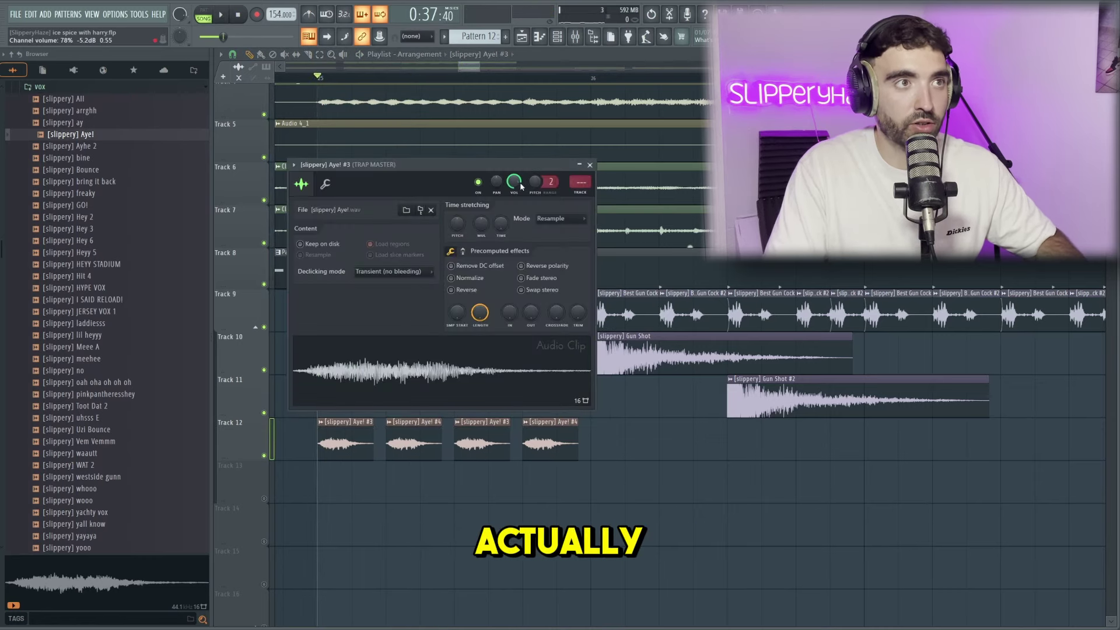
{"action": "key", "text": "space"}
{"action": "key", "text": "Escape"}
Step: Select the four Aye! clips in bar 25 and repeat them along Track 12 up to bar 33
{"action": "scroll", "coordinate": [636, 458], "scroll_direction": "down", "scroll_amount": 2}
{"action": "left_click_drag", "start_coordinate": [642, 455], "coordinate": [422, 449]}
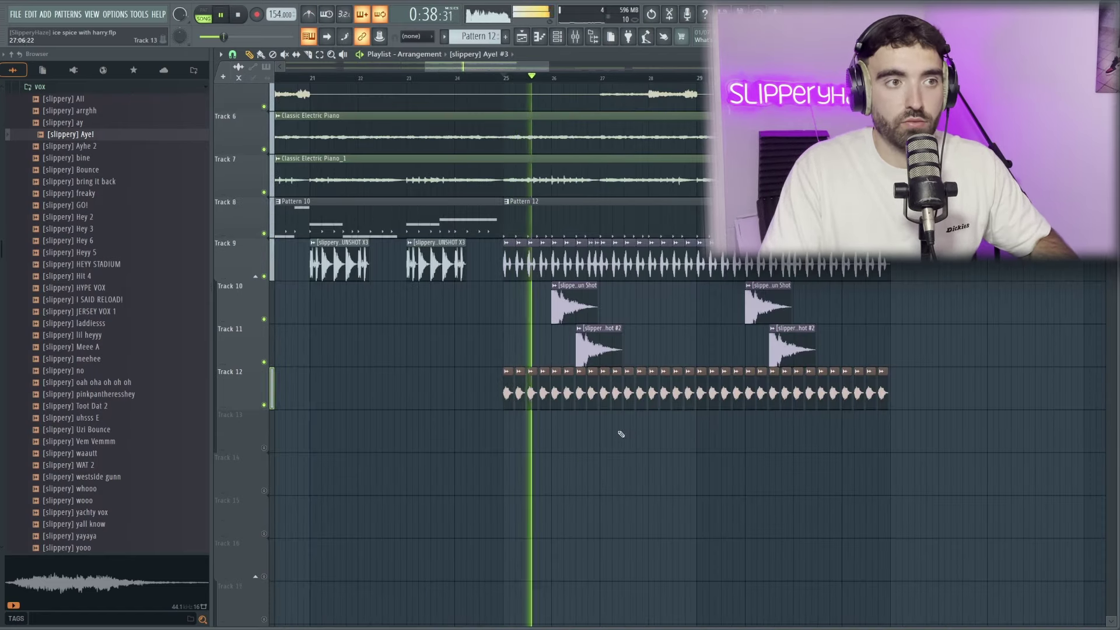
{"action": "scroll", "coordinate": [630, 436], "scroll_direction": "down", "scroll_amount": 3}
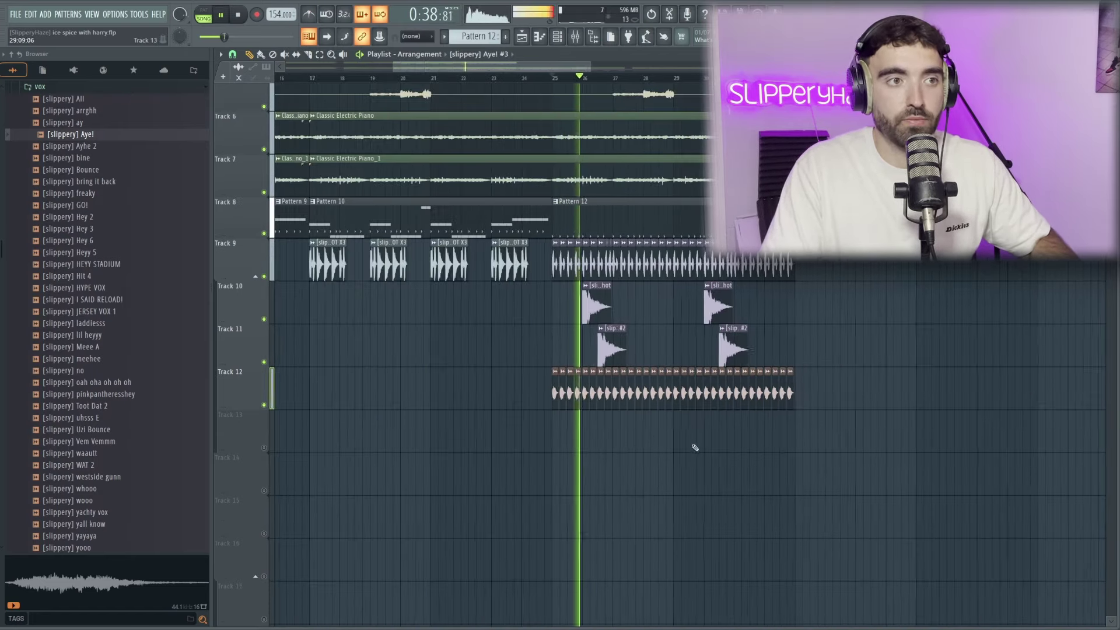
{"action": "scroll", "coordinate": [792, 460], "scroll_direction": "down", "scroll_amount": 1}
{"action": "scroll", "coordinate": [819, 465], "scroll_direction": "up", "scroll_amount": 2}
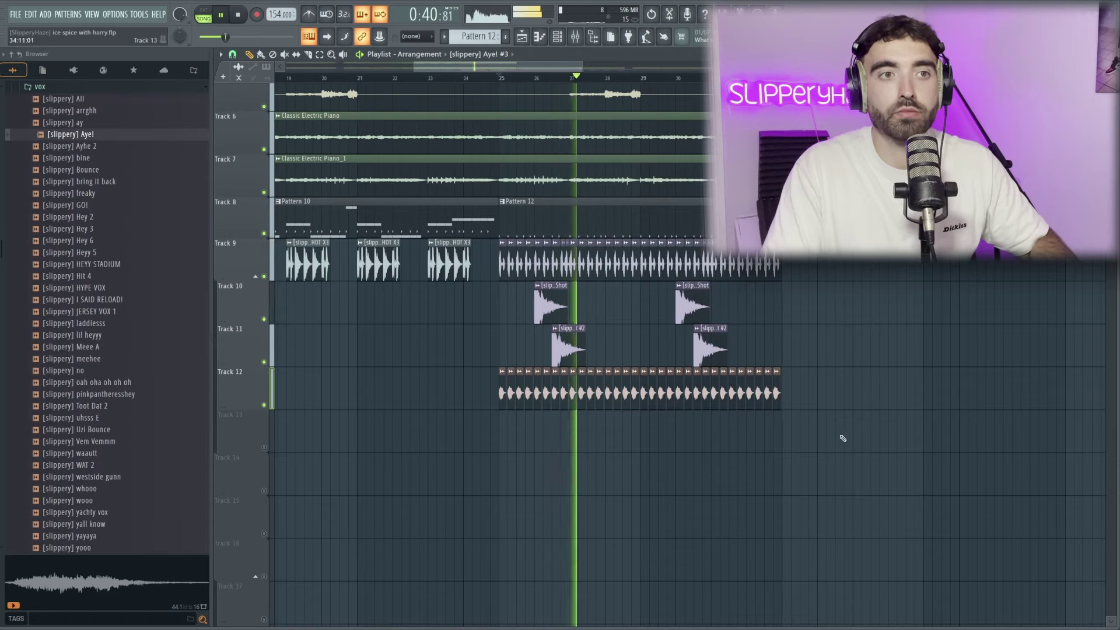
{"action": "scroll", "coordinate": [825, 435], "scroll_direction": "up", "scroll_amount": 3}
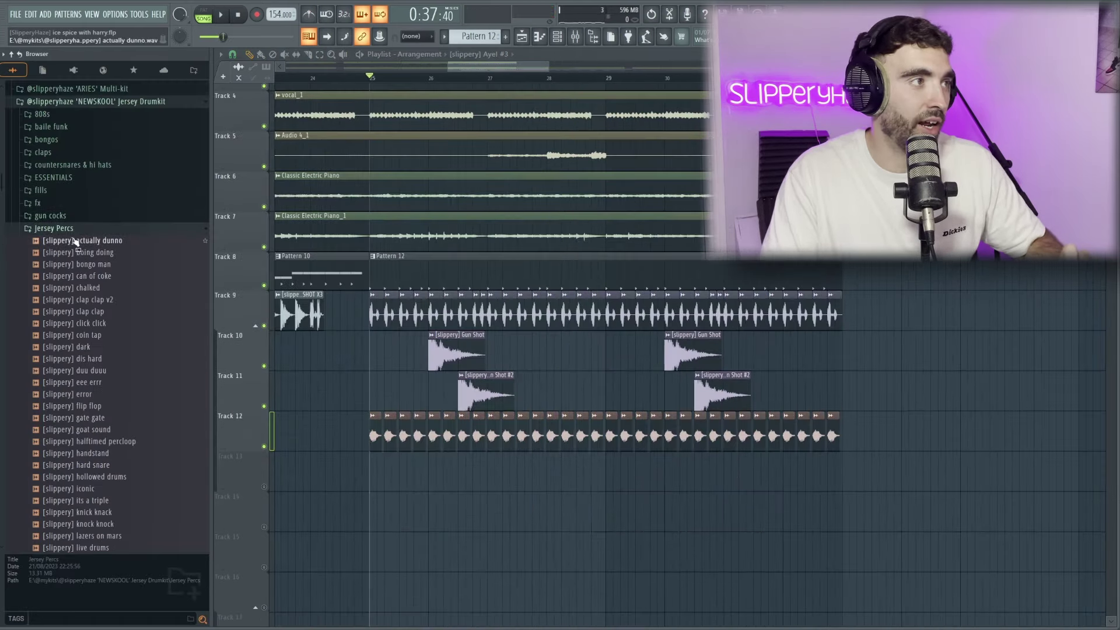
Step: Add the [slippery] 16 bar whip sample from the perc loops folder to Track 13, starting just after bar 25
{"action": "left_click", "coordinate": [68, 230]}
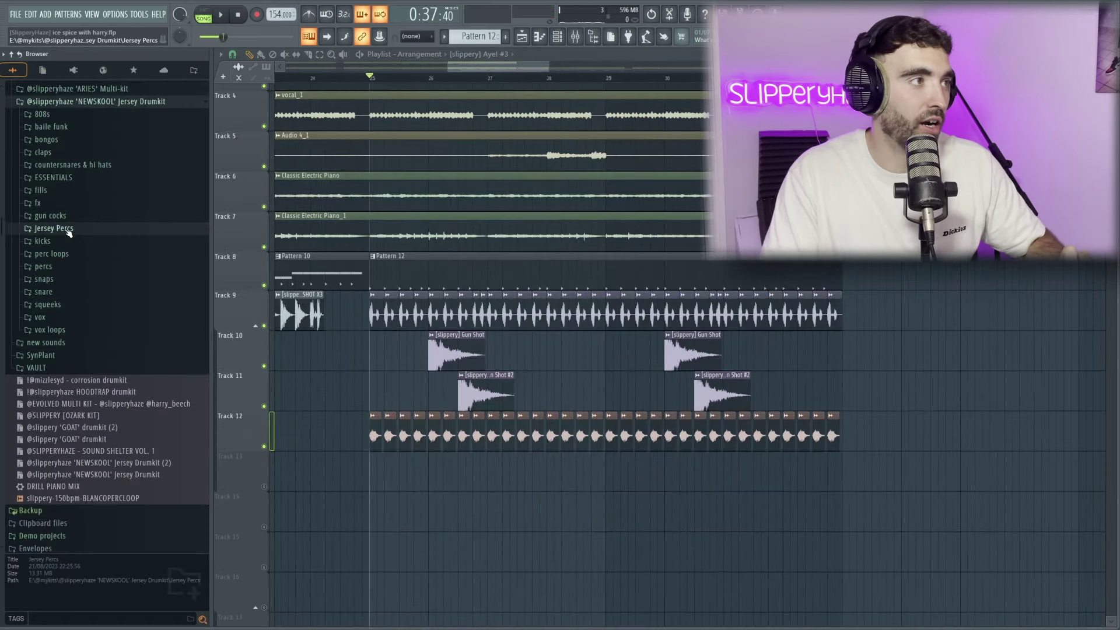
{"action": "left_click", "coordinate": [69, 255]}
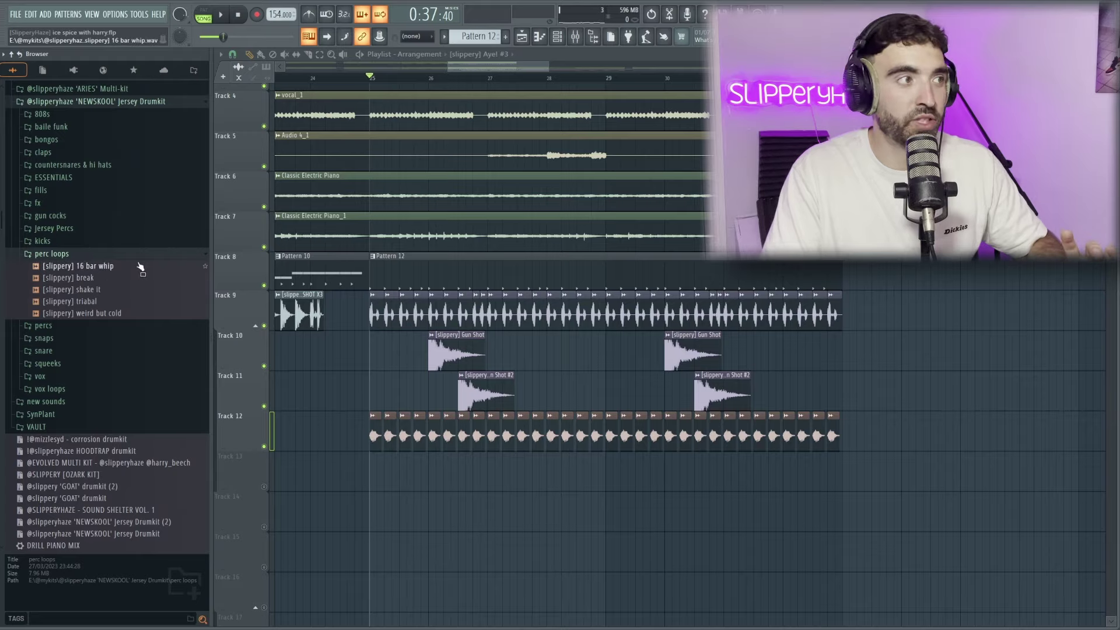
{"action": "left_click_drag", "start_coordinate": [140, 266], "coordinate": [388, 472]}
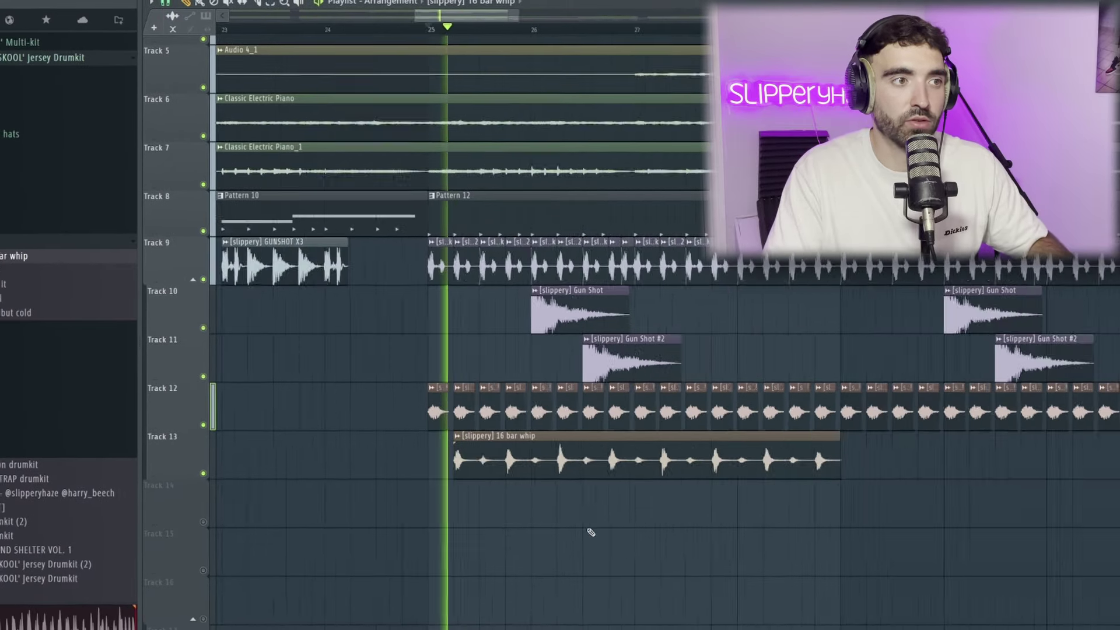
{"action": "scroll", "coordinate": [590, 532], "scroll_direction": "down", "scroll_amount": 1}
{"action": "scroll", "coordinate": [810, 475], "scroll_direction": "up", "scroll_amount": 3}
Step: Place a second 16 bar whip loop on Track 13 just after bar 29 and play the section
{"action": "left_click", "coordinate": [802, 469]}
{"action": "scroll", "coordinate": [807, 475], "scroll_direction": "down", "scroll_amount": 3}
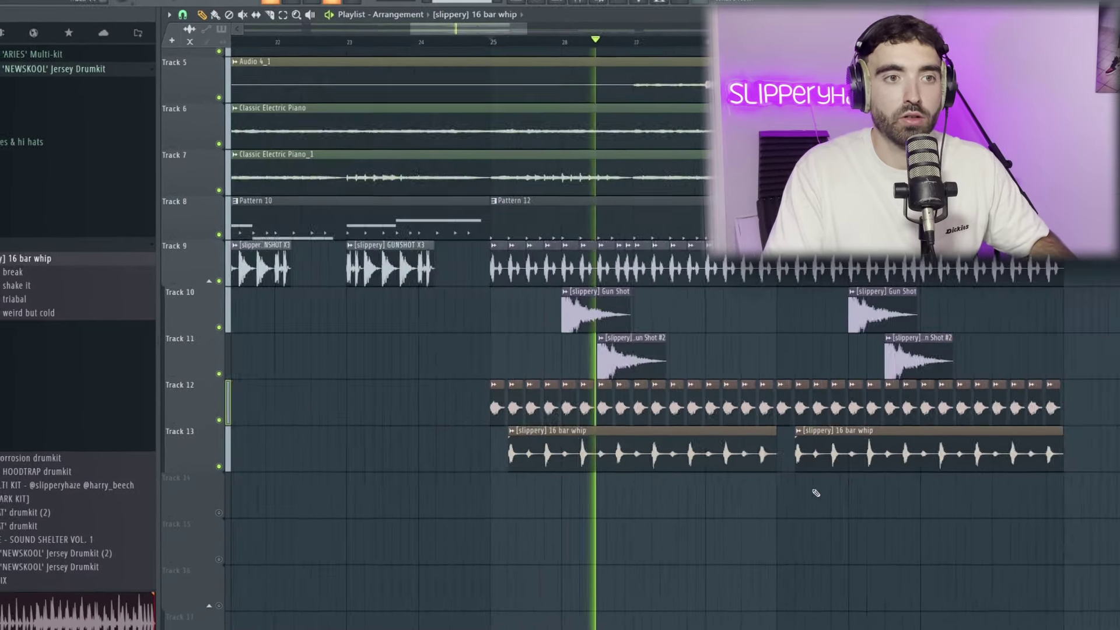
{"action": "scroll", "coordinate": [828, 502], "scroll_direction": "down", "scroll_amount": 4}
{"action": "scroll", "coordinate": [782, 519], "scroll_direction": "up", "scroll_amount": 3}
{"action": "scroll", "coordinate": [714, 513], "scroll_direction": "up", "scroll_amount": 2}
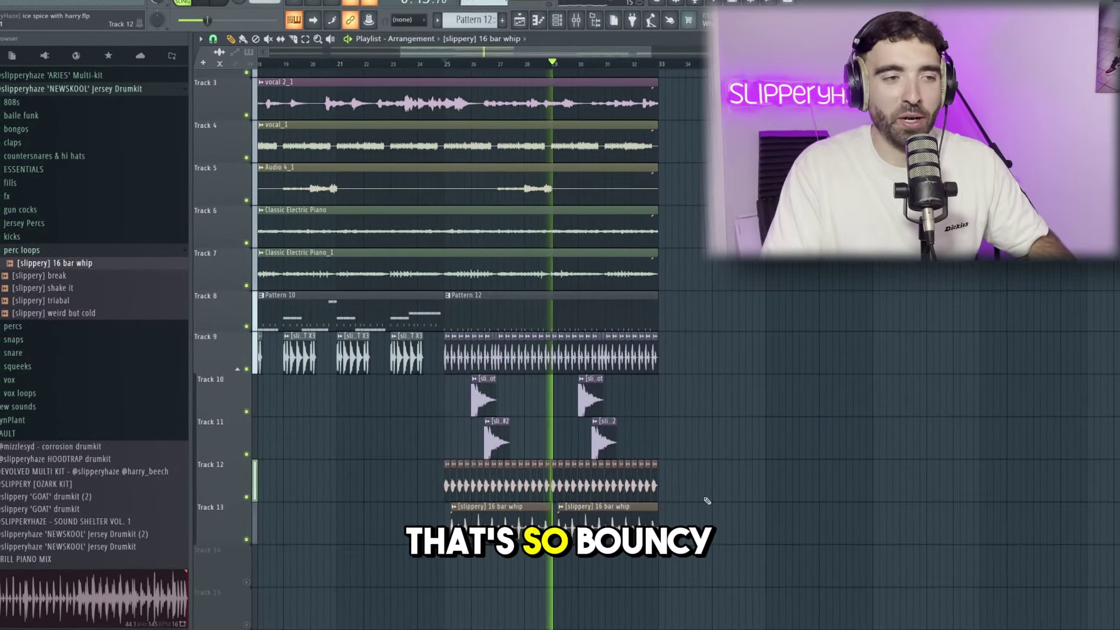
Step: Duplicate the 16-bar stem clips on Tracks 1 to 7 to bar 33 and delete the vocal copies on Tracks 3 and 4
{"action": "scroll", "coordinate": [704, 496], "scroll_direction": "up", "scroll_amount": 2}
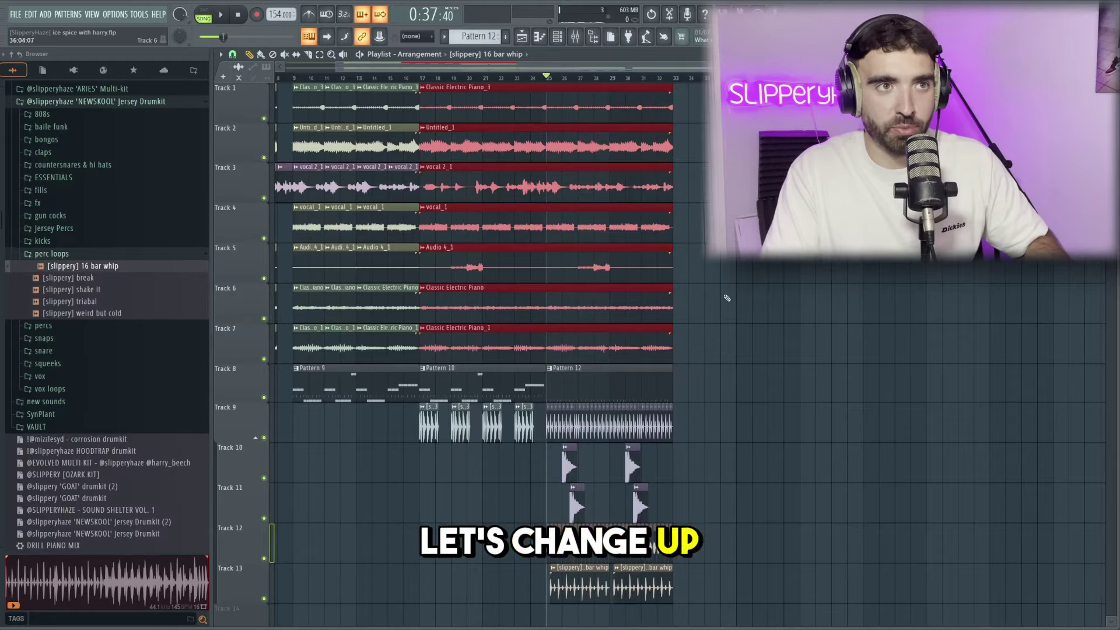
{"action": "key", "text": "ctrl+b"}
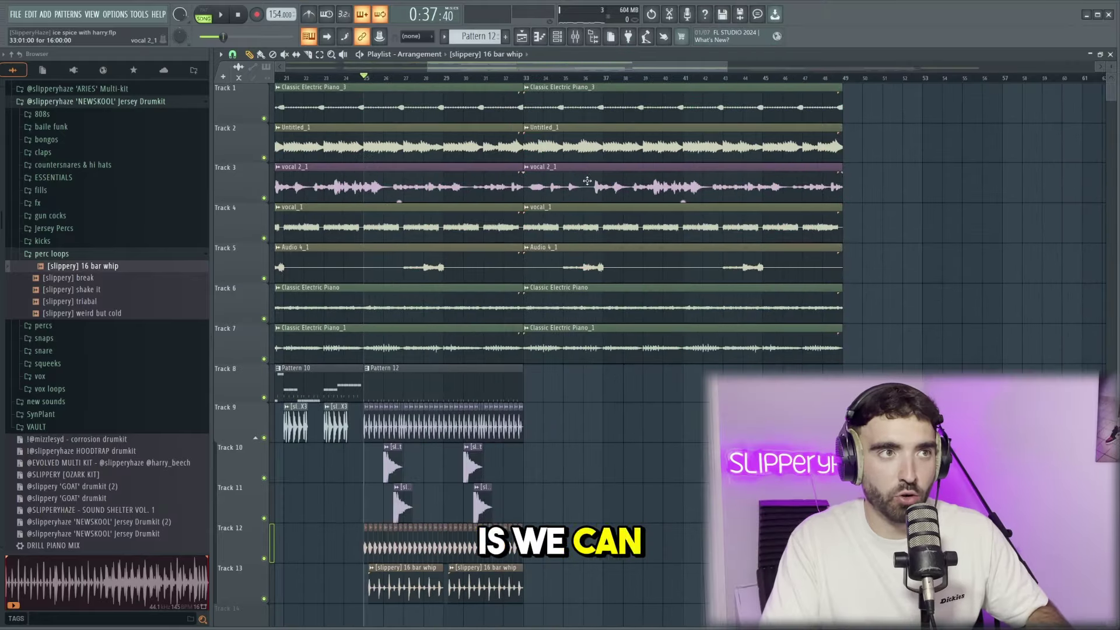
{"action": "right_click", "coordinate": [587, 182]}
{"action": "right_click", "coordinate": [592, 232]}
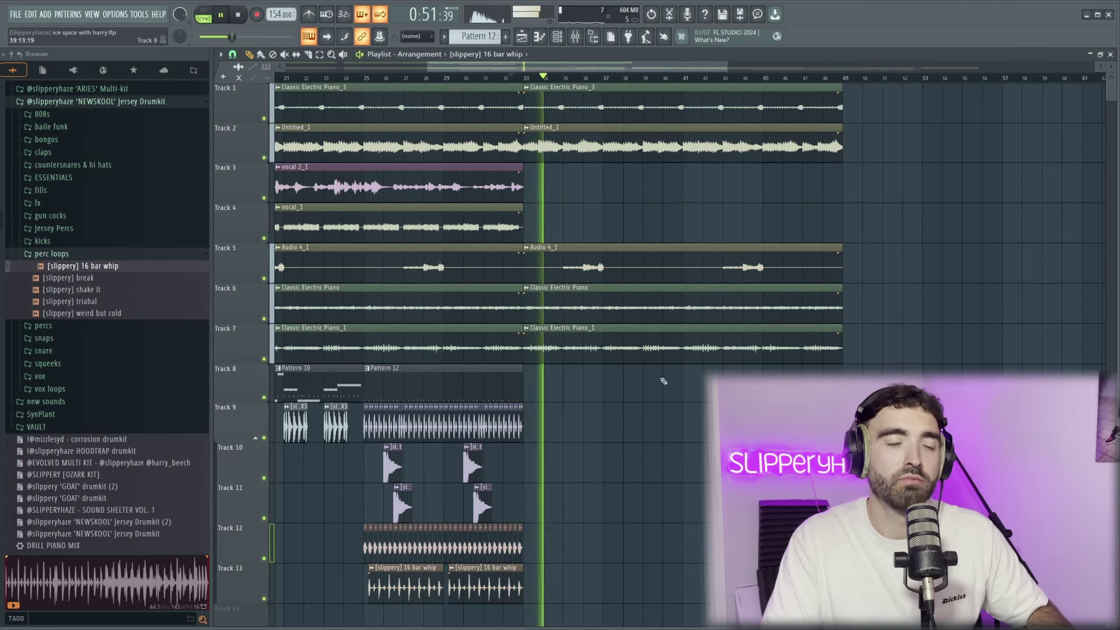
Step: Repeat the Best Gun Cock clips on Track 9 from bar 33 to bar 41 and place Pattern 12 on Track 8 from bar 35
{"action": "scroll", "coordinate": [660, 216], "scroll_direction": "up", "scroll_amount": 3}
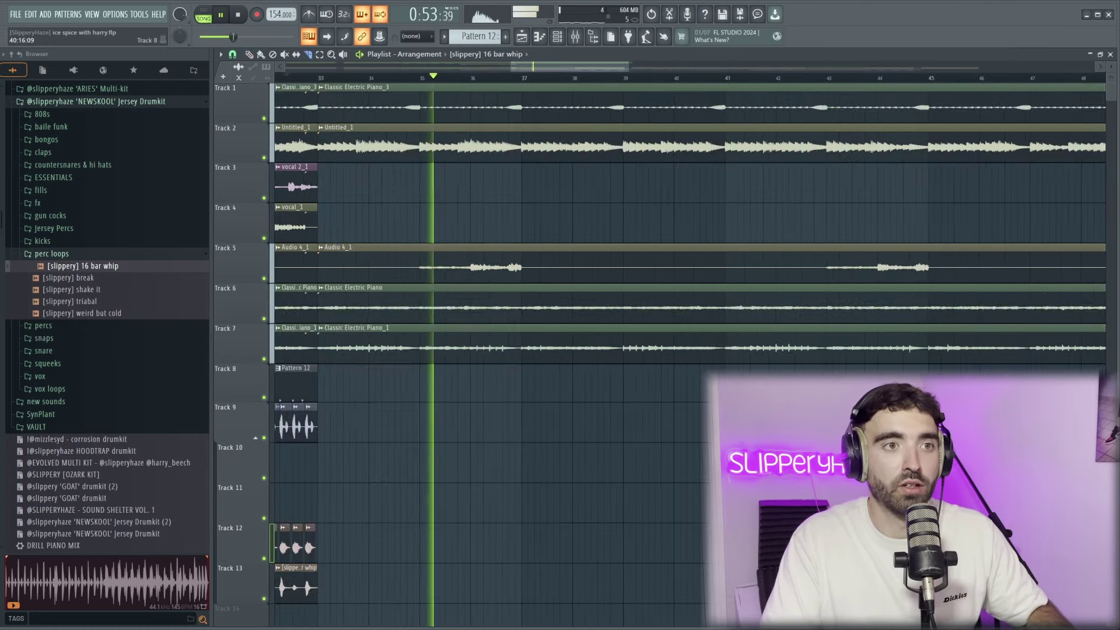
{"action": "scroll", "coordinate": [728, 97], "scroll_direction": "down", "scroll_amount": 3}
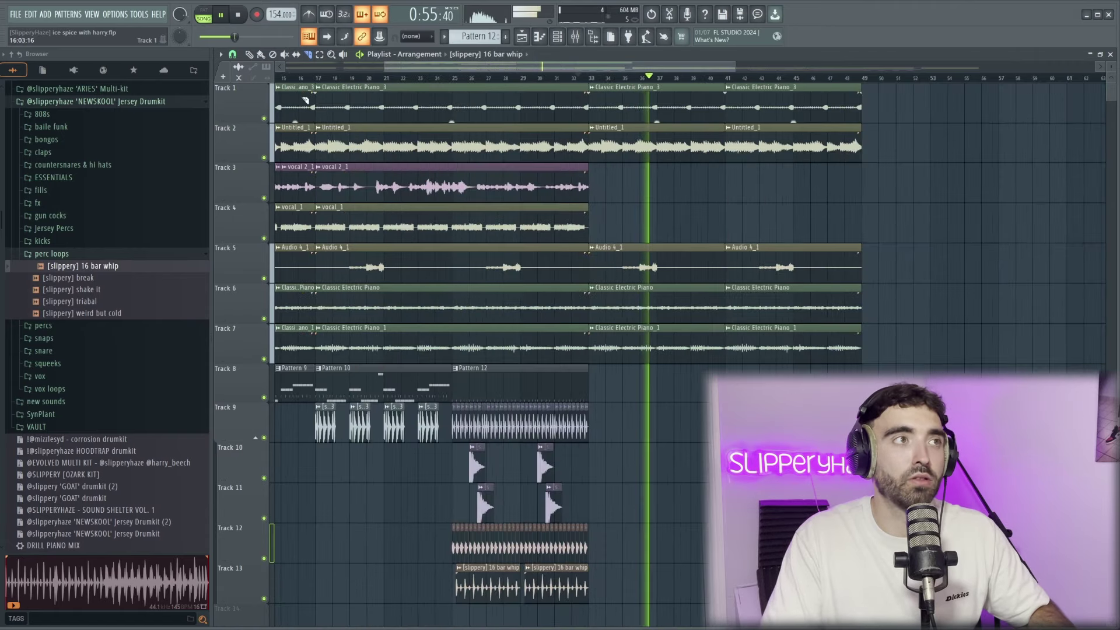
{"action": "scroll", "coordinate": [593, 392], "scroll_direction": "up", "scroll_amount": 2}
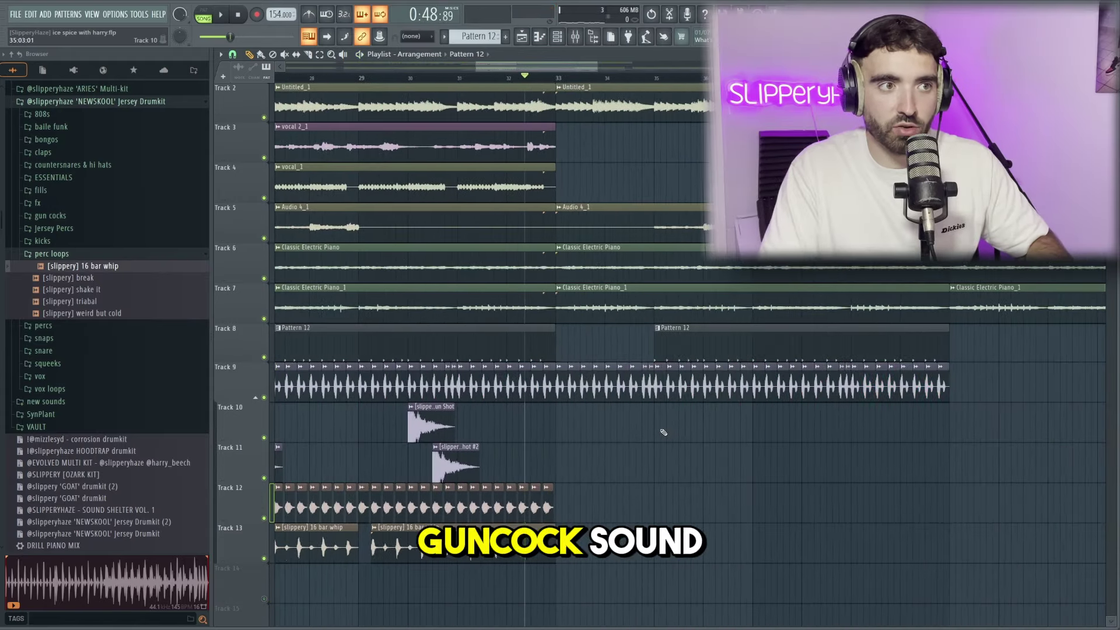
{"action": "key", "text": "space"}
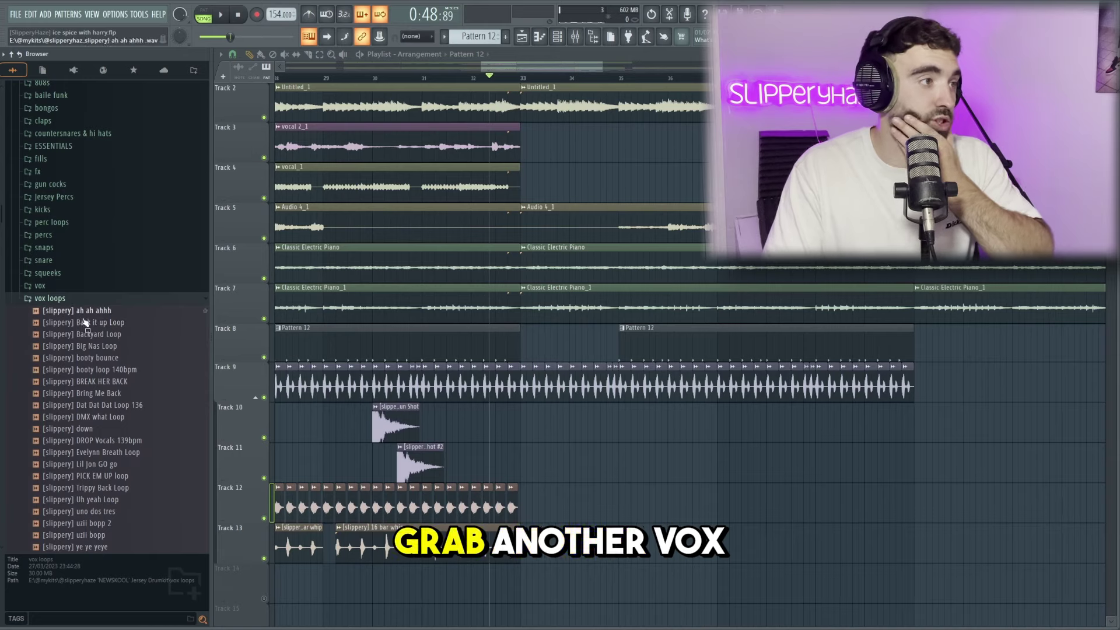
Step: Audition the samples in the vox loops folder, from ah ah ahhh down to BREAK HER BACK
{"action": "left_click", "coordinate": [84, 322]}
{"action": "left_click", "coordinate": [92, 310]}
{"action": "left_click", "coordinate": [98, 347]}
{"action": "left_click", "coordinate": [105, 358]}
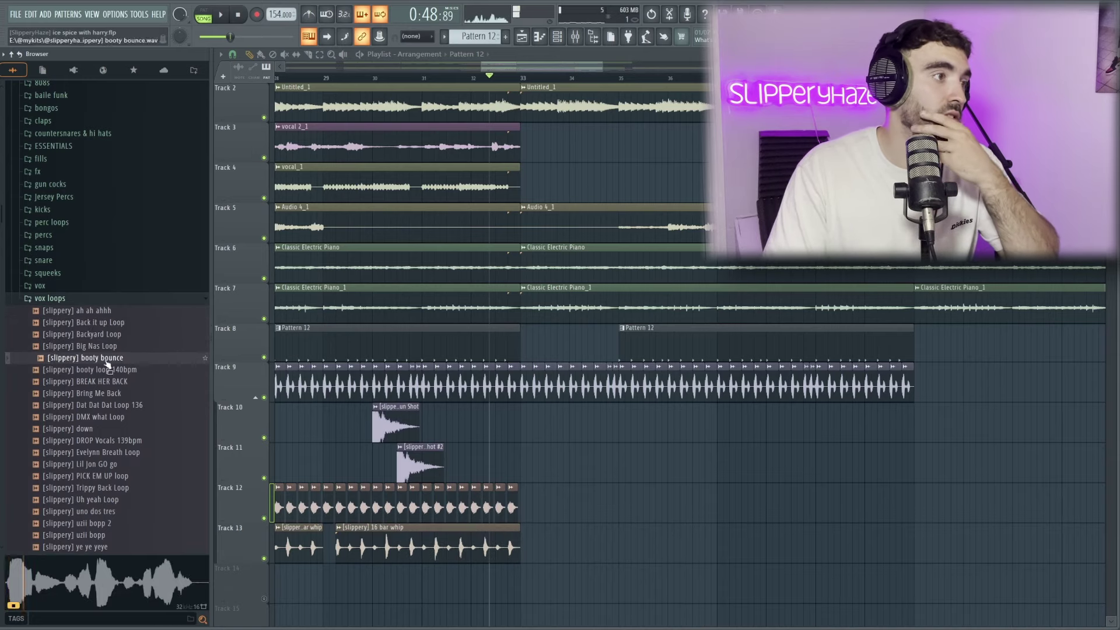
{"action": "left_click", "coordinate": [111, 370]}
{"action": "left_click", "coordinate": [114, 381]}
Step: Add the [slippery] BREAK HER BACK loop to Track 10 at bar 33, slice off its first word and move the remainder to 33:07:00
{"action": "left_click", "coordinate": [109, 384]}
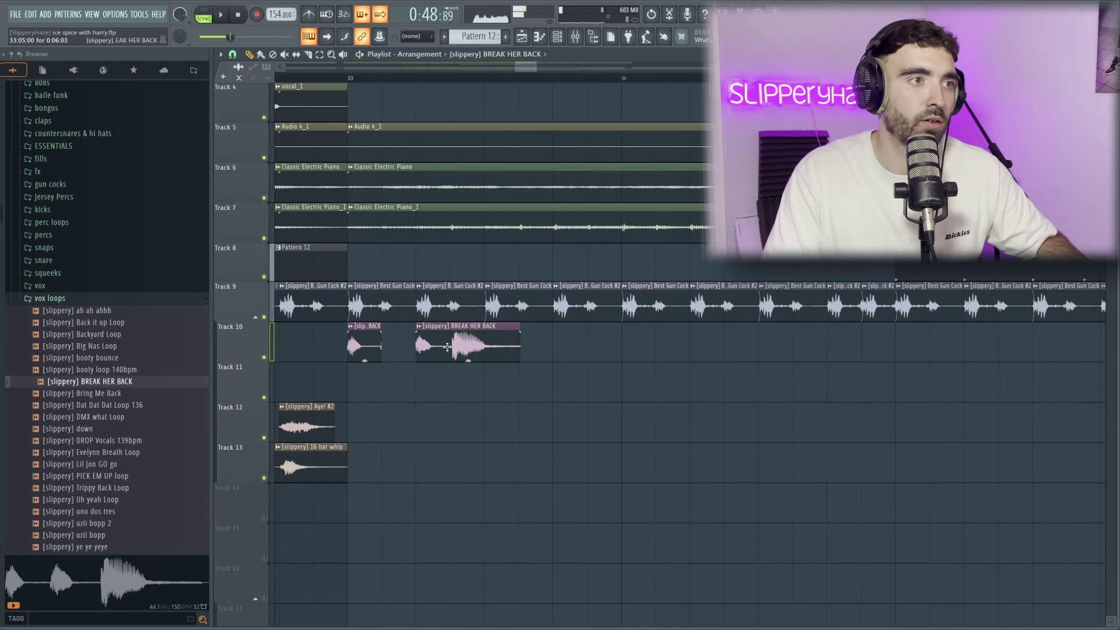
{"action": "left_click_drag", "start_coordinate": [411, 350], "coordinate": [500, 348]}
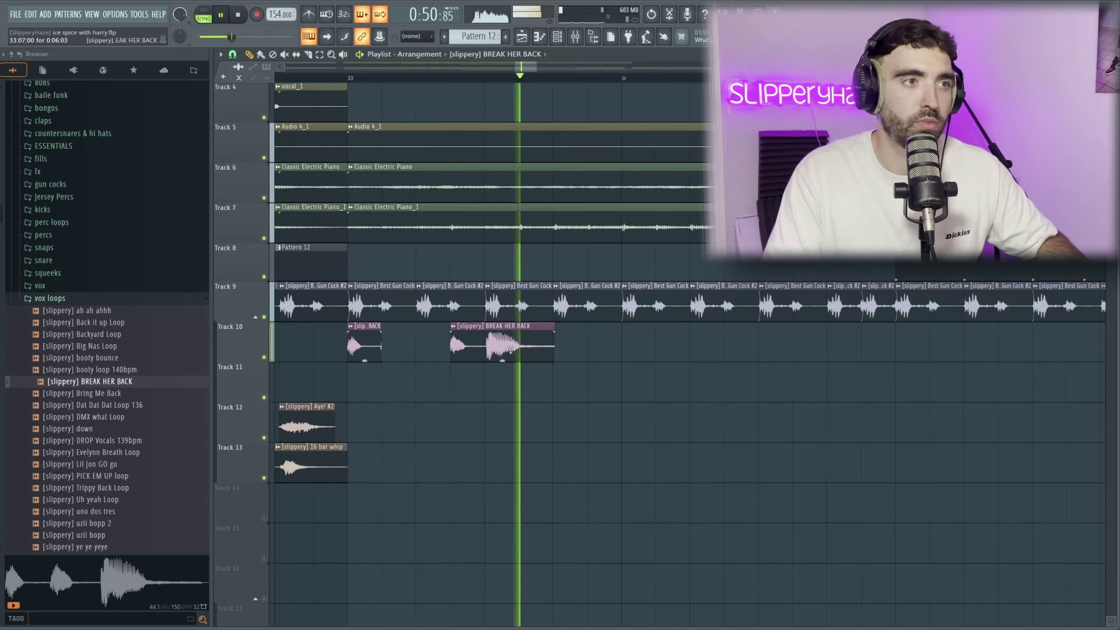
{"action": "key", "text": "space"}
Step: Copy the last BREAK HER BACK slices to Track 11, keeping only the final word's slice at bar 34
{"action": "left_click_drag", "start_coordinate": [637, 420], "coordinate": [637, 380]}
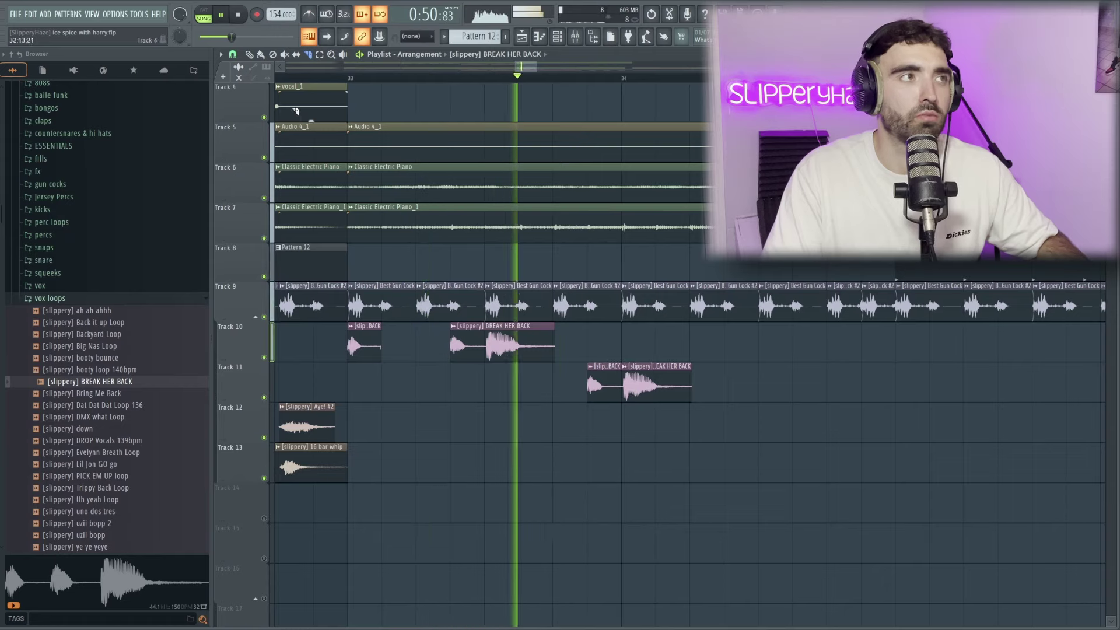
{"action": "key", "text": "space"}
{"action": "scroll", "coordinate": [650, 401], "scroll_direction": "down", "scroll_amount": 2}
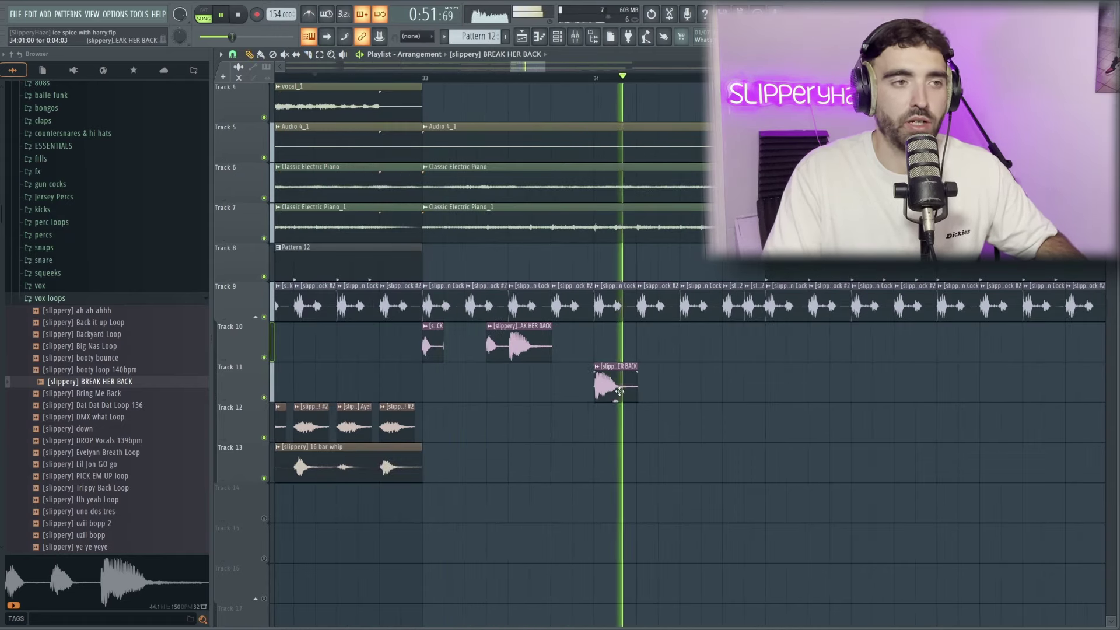
Step: Place a copy of the final-word BREAK HER BACK slice on Track 12 at 33:13:00
{"action": "left_click", "coordinate": [568, 386]}
{"action": "left_click_drag", "start_coordinate": [569, 386], "coordinate": [568, 425]}
{"action": "scroll", "coordinate": [624, 431], "scroll_direction": "up", "scroll_amount": 2}
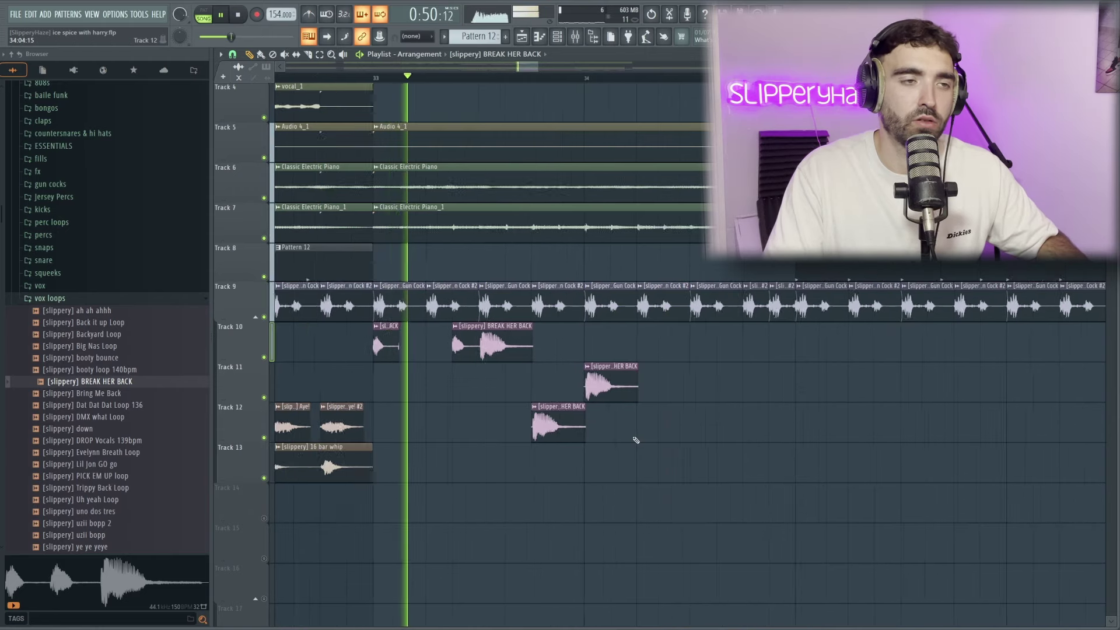
Step: Make the BREAK HER BACK slice on Track 12 unique and open its channel settings
{"action": "key", "text": "space"}
{"action": "left_click", "coordinate": [502, 407]}
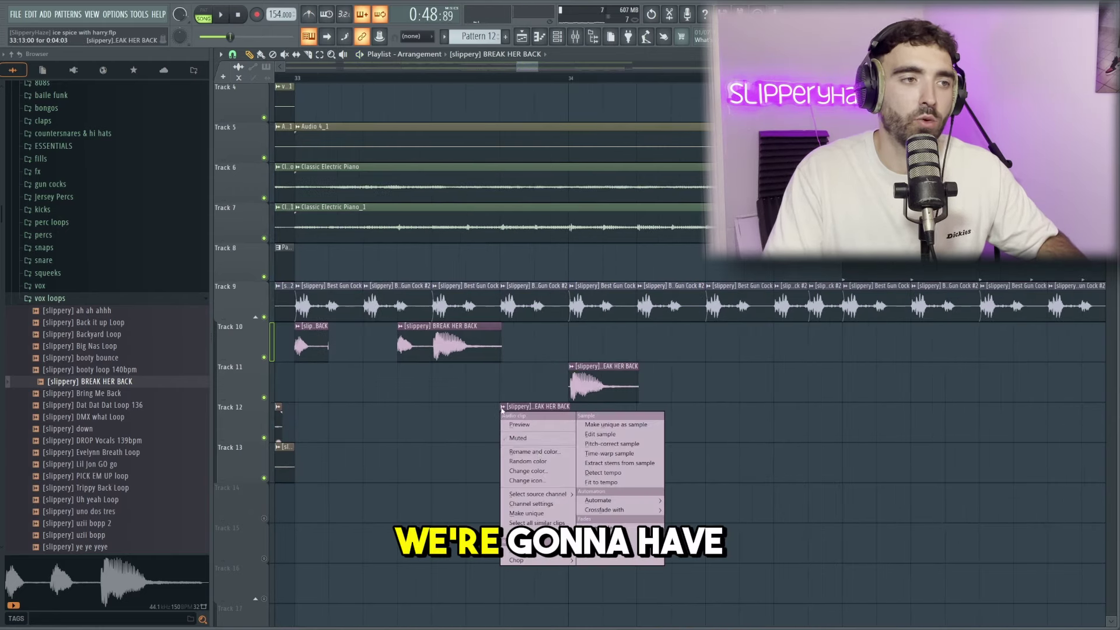
{"action": "left_click", "coordinate": [557, 513]}
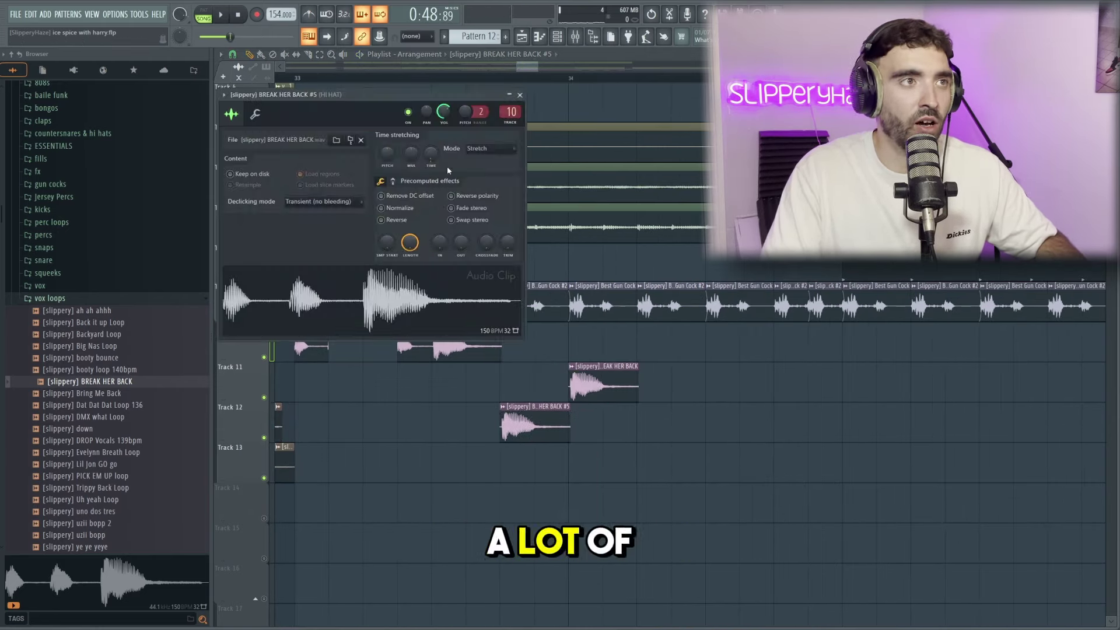
{"action": "key", "text": "Escape"}
Step: Add a BREAK HER BACK slice on Track 11 midway through bar 34 and BREAK HER BACK #5 slices on Track 12 at 34:05:00 and 34:13:00
{"action": "key", "text": "space"}
{"action": "scroll", "coordinate": [538, 367], "scroll_direction": "down", "scroll_amount": 1}
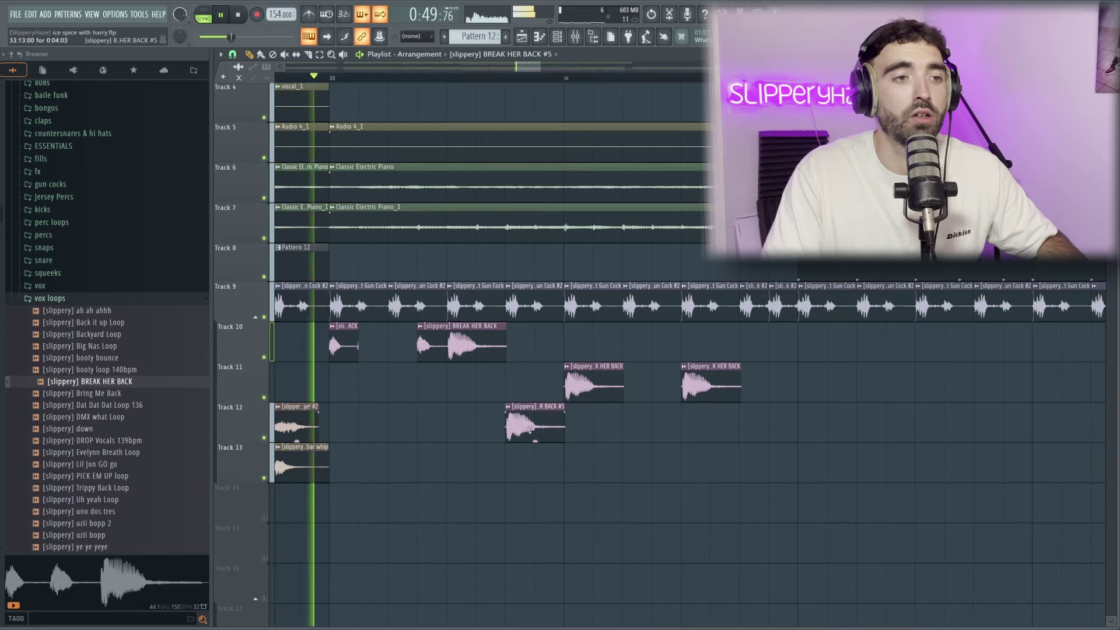
{"action": "left_click", "coordinate": [653, 430]}
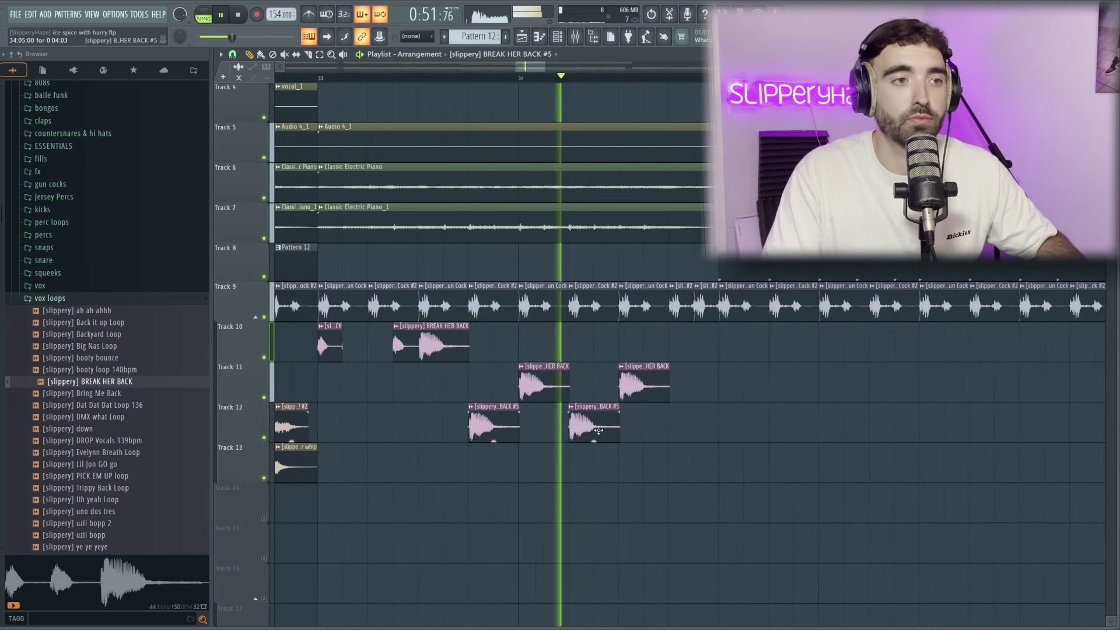
{"action": "left_click", "coordinate": [690, 430]}
{"action": "key", "text": "space"}
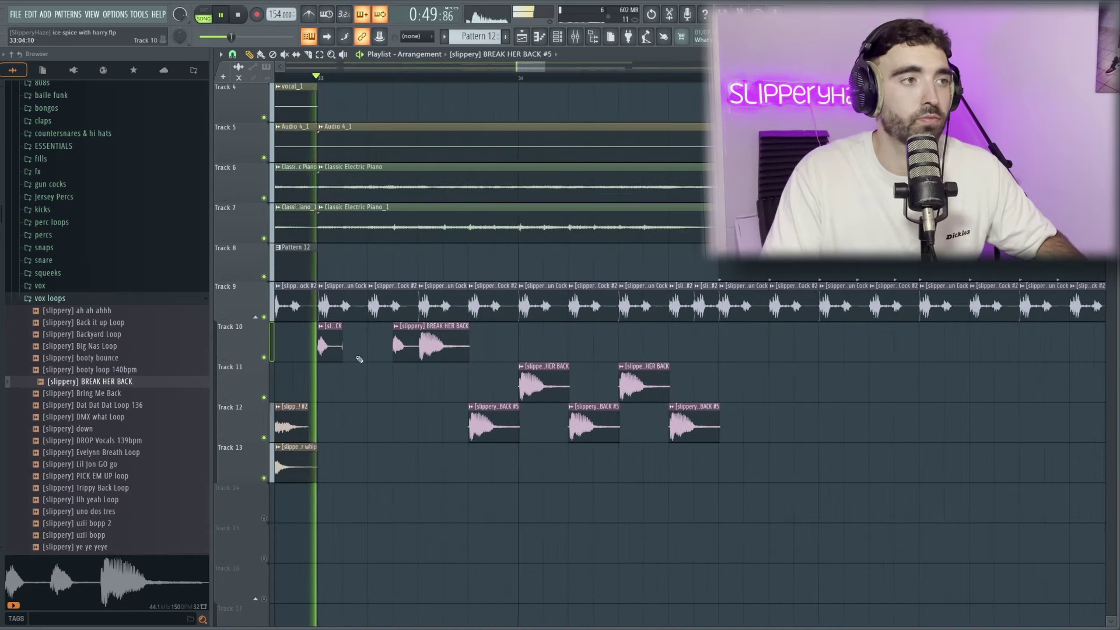
Step: Copy the short first-word BREAK HER BACK slice to Track 11 at 33:05:00 and to Track 10 at 34:13:00
{"action": "left_click", "coordinate": [675, 358]}
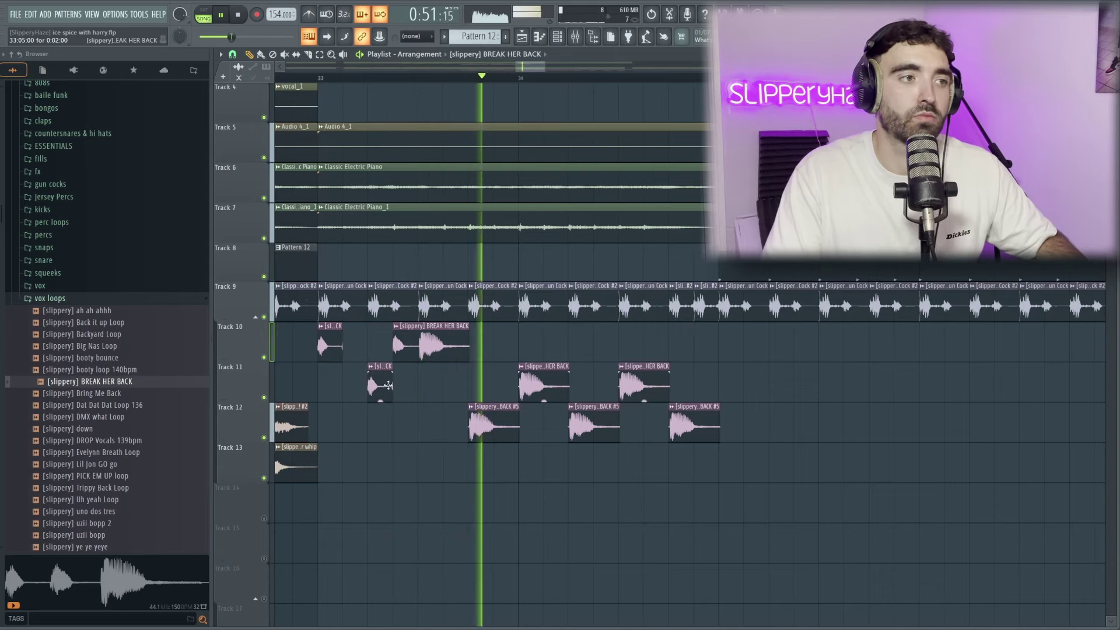
{"action": "left_click", "coordinate": [753, 362]}
{"action": "left_click_drag", "start_coordinate": [753, 359], "coordinate": [682, 336]}
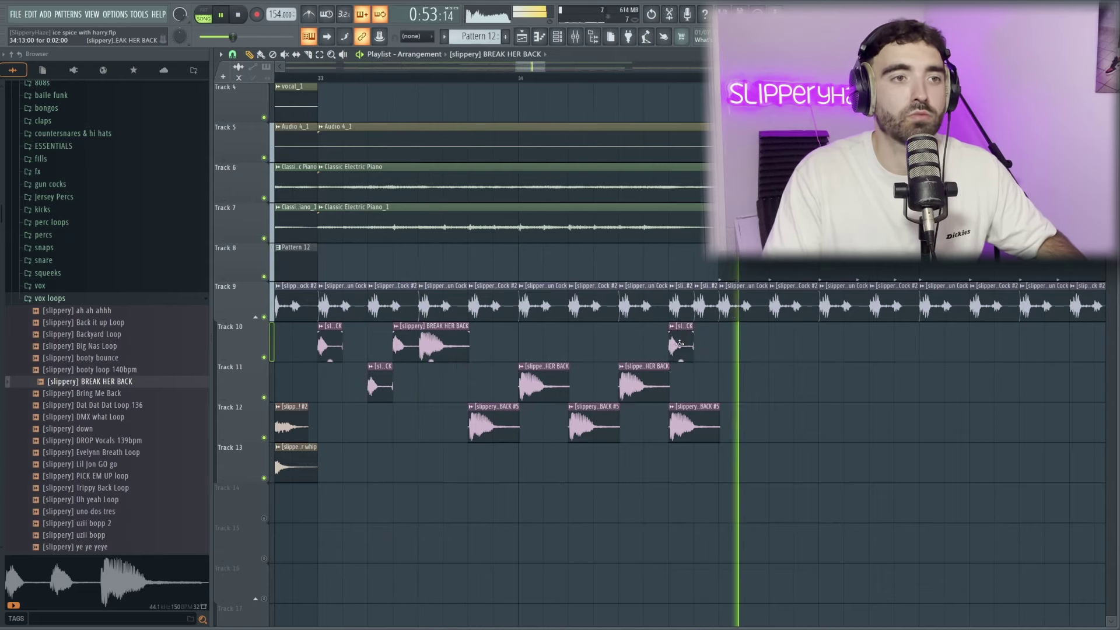
Step: Copy the two-part BREAK HER BACK slice from Track 10 to Track 13 near the end of bar 34 and play it back
{"action": "scroll", "coordinate": [705, 409], "scroll_direction": "down", "scroll_amount": 2}
{"action": "left_click_drag", "start_coordinate": [544, 346], "coordinate": [717, 480]}
{"action": "scroll", "coordinate": [717, 473], "scroll_direction": "up", "scroll_amount": 1}
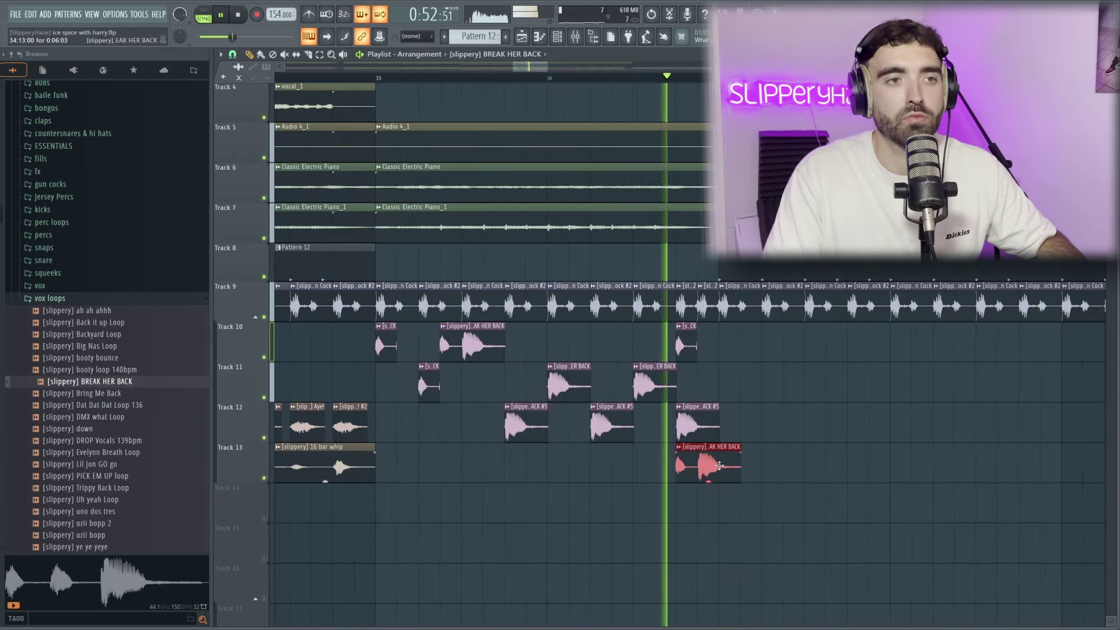
{"action": "key", "text": "space"}
{"action": "scroll", "coordinate": [723, 469], "scroll_direction": "up", "scroll_amount": 1}
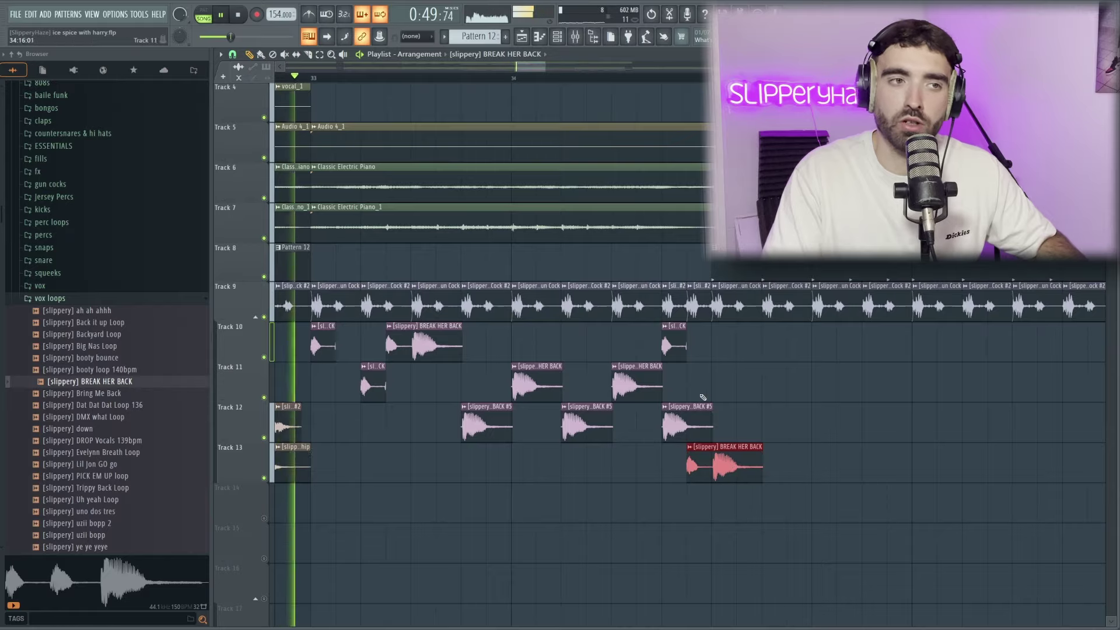
Step: Listen to the chopped BREAK HER BACK chants from bar 33 up to bar 41
{"action": "scroll", "coordinate": [758, 449], "scroll_direction": "down", "scroll_amount": 3}
{"action": "scroll", "coordinate": [794, 432], "scroll_direction": "up", "scroll_amount": 1}
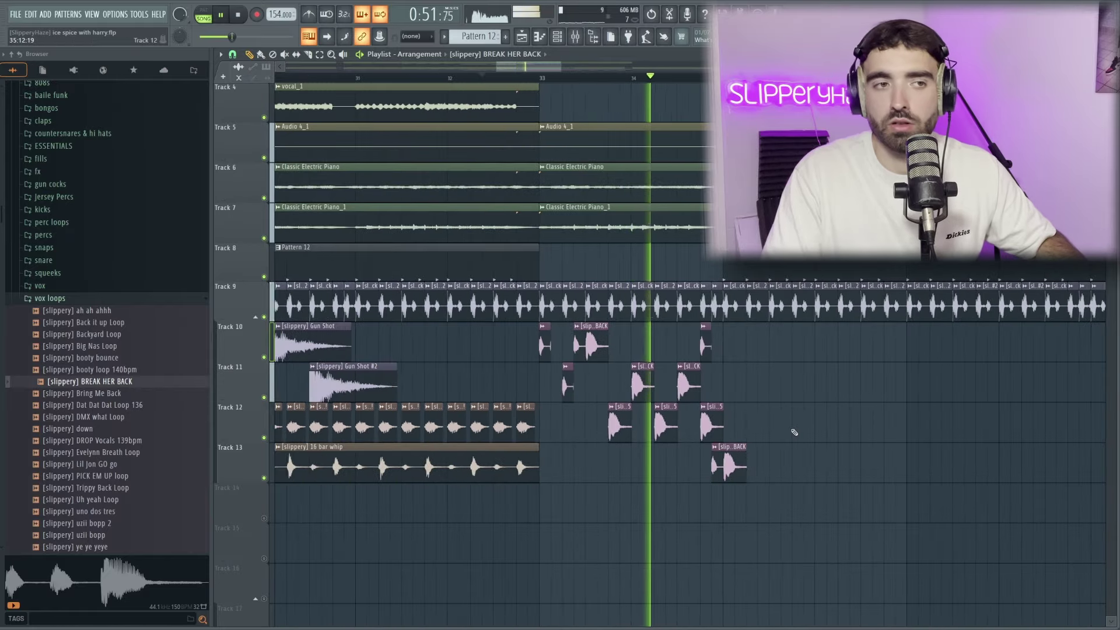
{"action": "scroll", "coordinate": [791, 435], "scroll_direction": "down", "scroll_amount": 2}
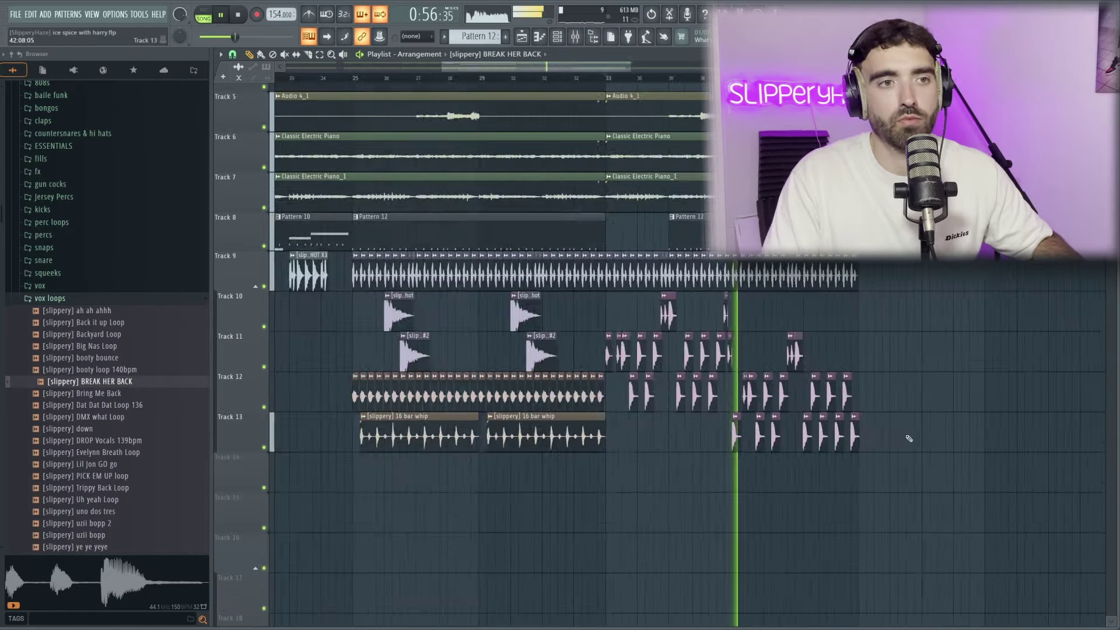
{"action": "scroll", "coordinate": [887, 431], "scroll_direction": "up", "scroll_amount": 3}
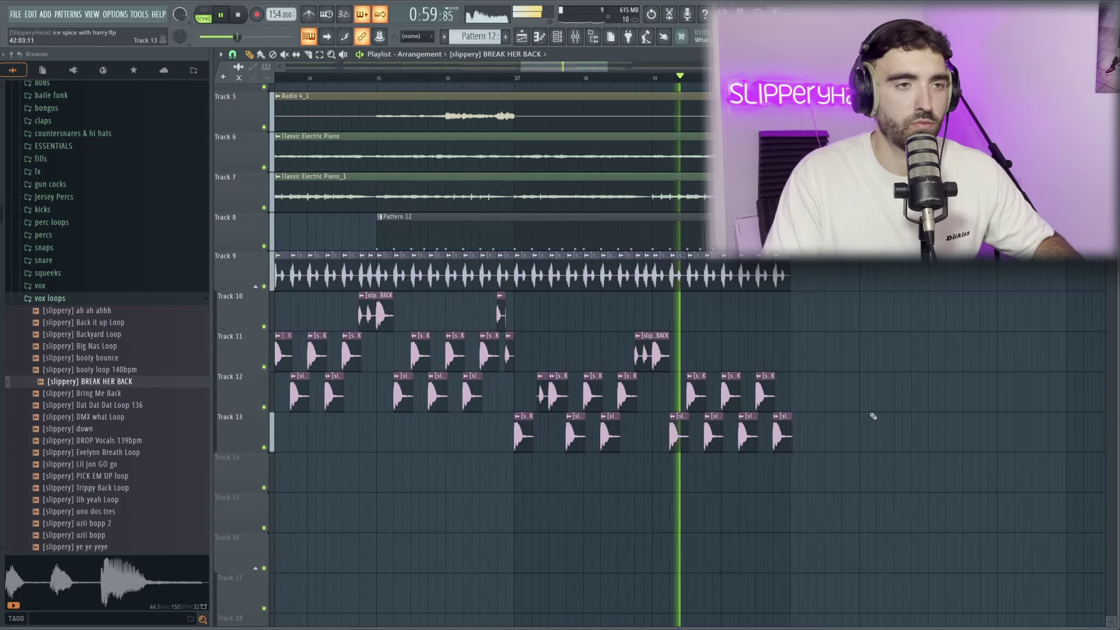
{"action": "scroll", "coordinate": [873, 416], "scroll_direction": "down", "scroll_amount": 3}
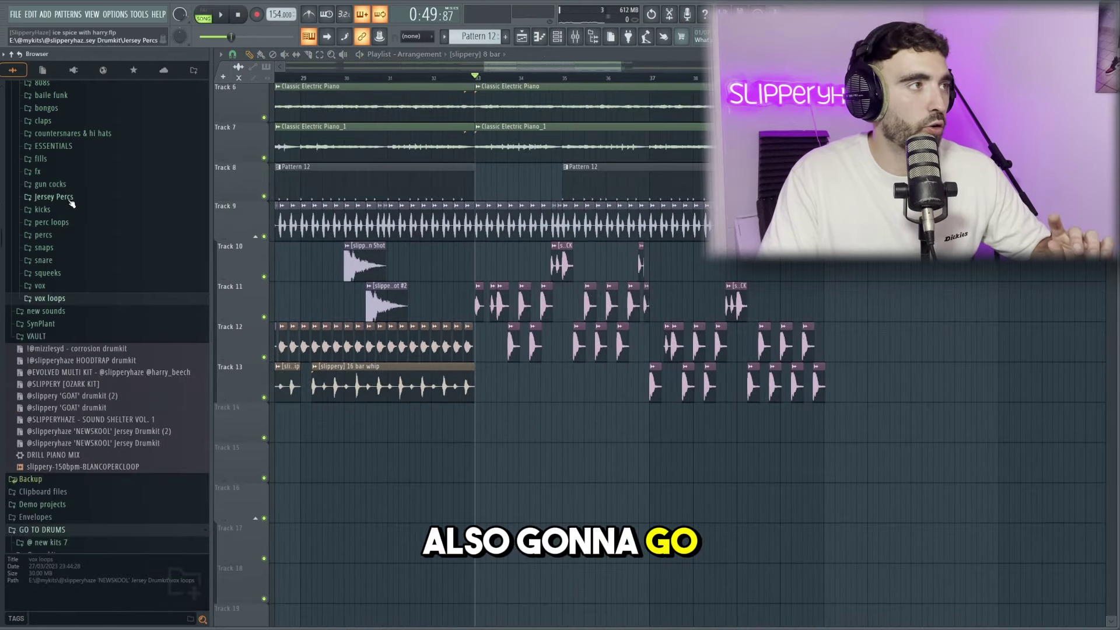
{"action": "scroll", "coordinate": [70, 202], "scroll_direction": "up", "scroll_amount": 2}
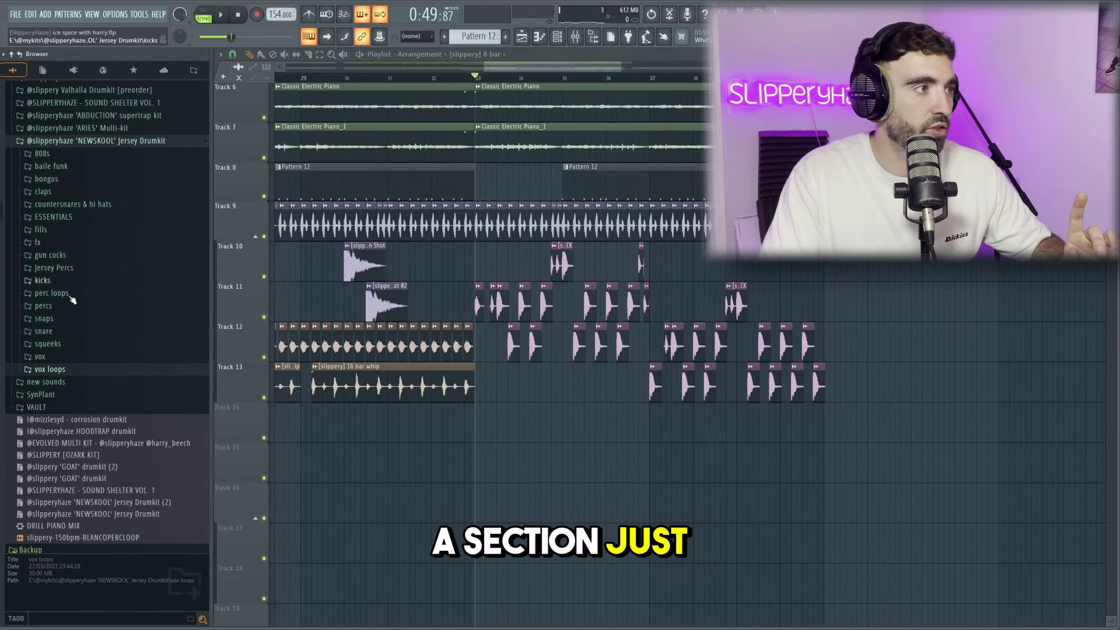
Step: Place the [slippery] 8 bar loop from the squeeks folder on Track 14 at bar 33 and play it back
{"action": "left_click", "coordinate": [55, 344]}
{"action": "left_click", "coordinate": [89, 356]}
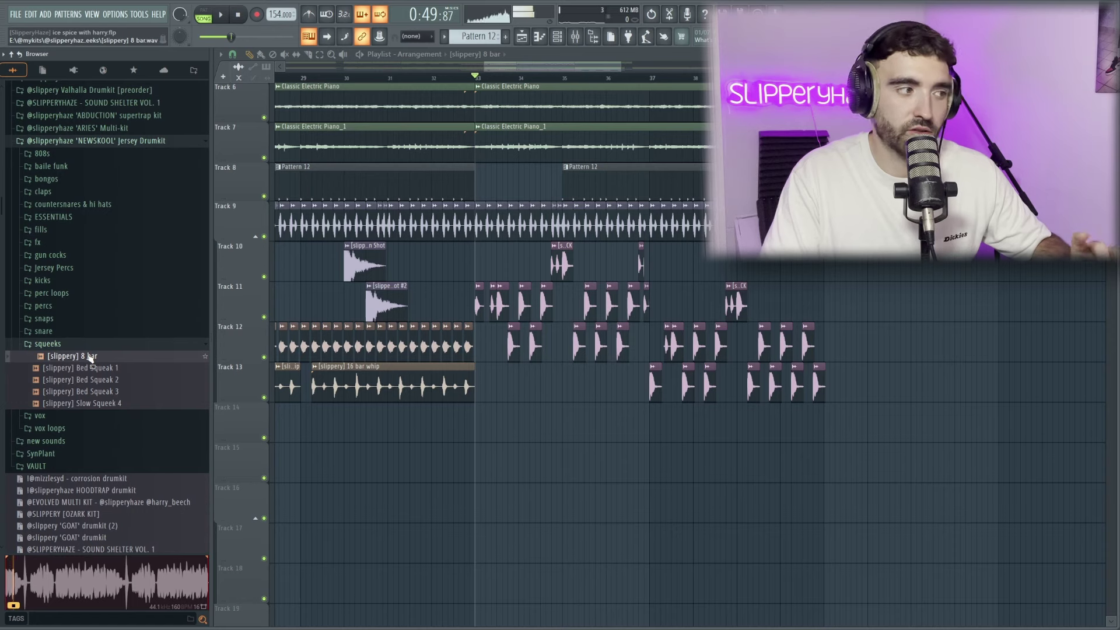
{"action": "left_click", "coordinate": [507, 421]}
{"action": "key", "text": "space"}
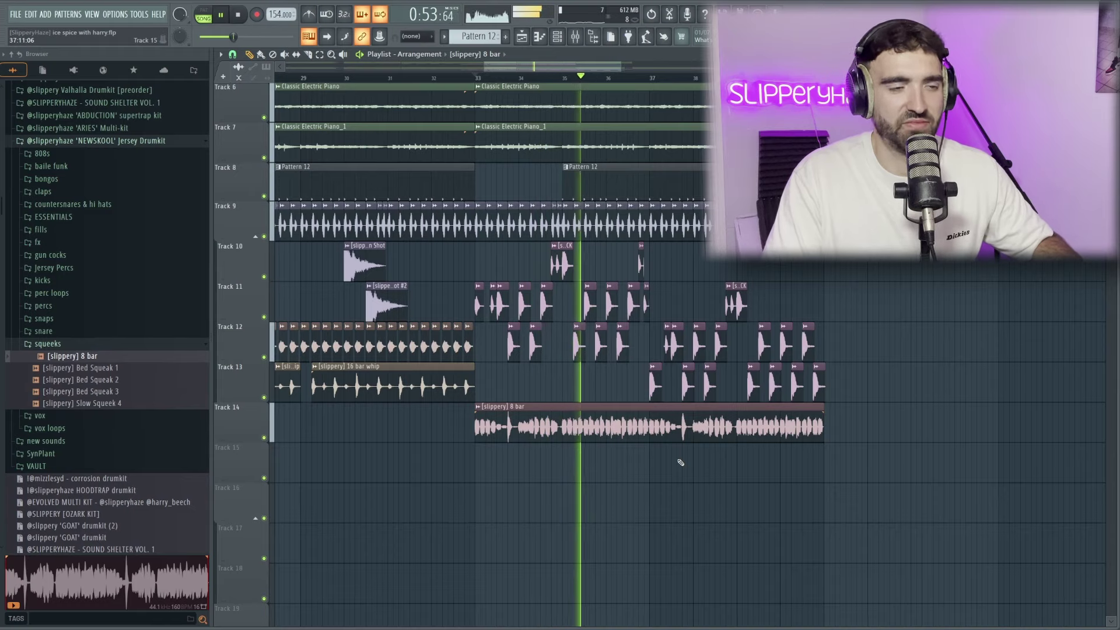
{"action": "scroll", "coordinate": [712, 463], "scroll_direction": "down", "scroll_amount": 2, "text": "ctrl"}
{"action": "scroll", "coordinate": [758, 467], "scroll_direction": "up", "scroll_amount": 1}
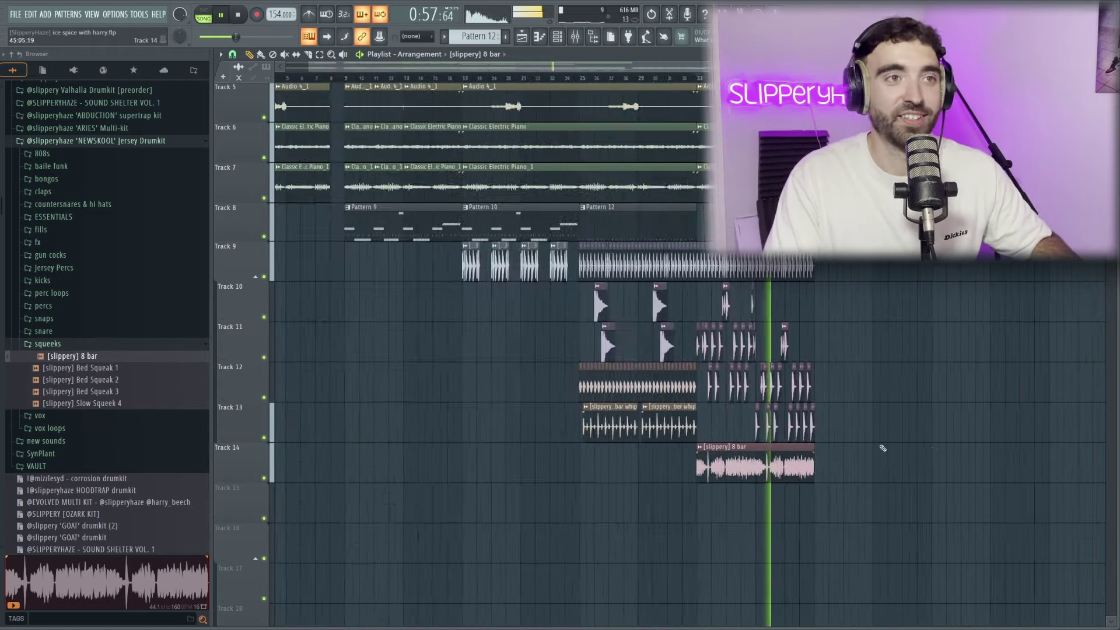
{"action": "scroll", "coordinate": [845, 448], "scroll_direction": "up", "scroll_amount": 2}
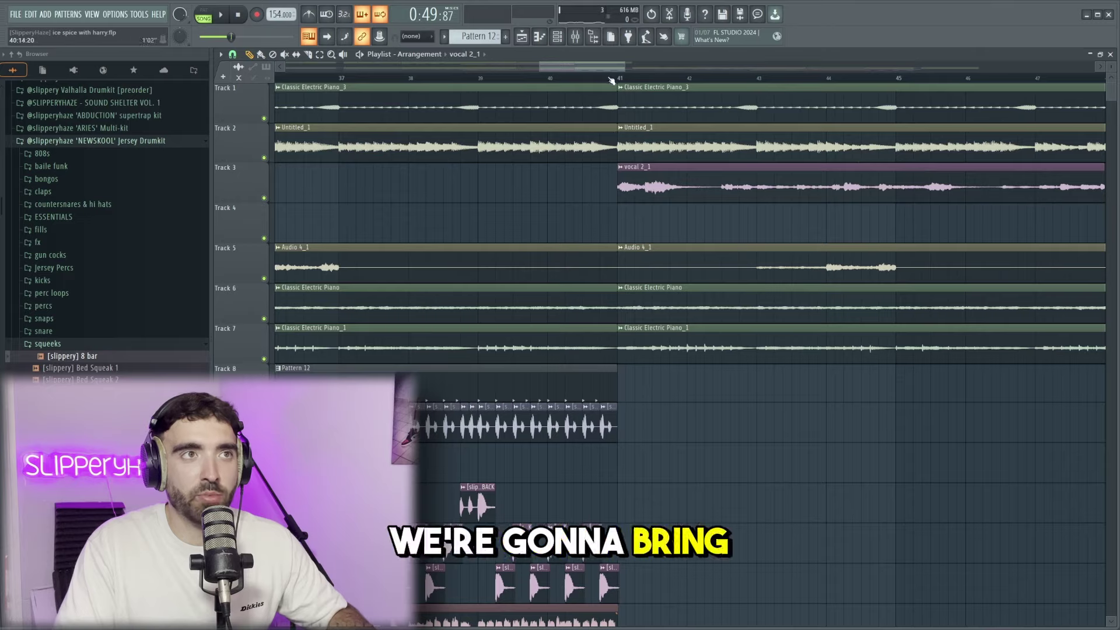
Step: Trim the bar 41 clips on Tracks 1, 2, 5, 6 and 7 to end at bar 48, and extend vocal 2_1 to bar 49
{"action": "key", "text": "space"}
{"action": "scroll", "coordinate": [846, 234], "scroll_direction": "down", "scroll_amount": 3}
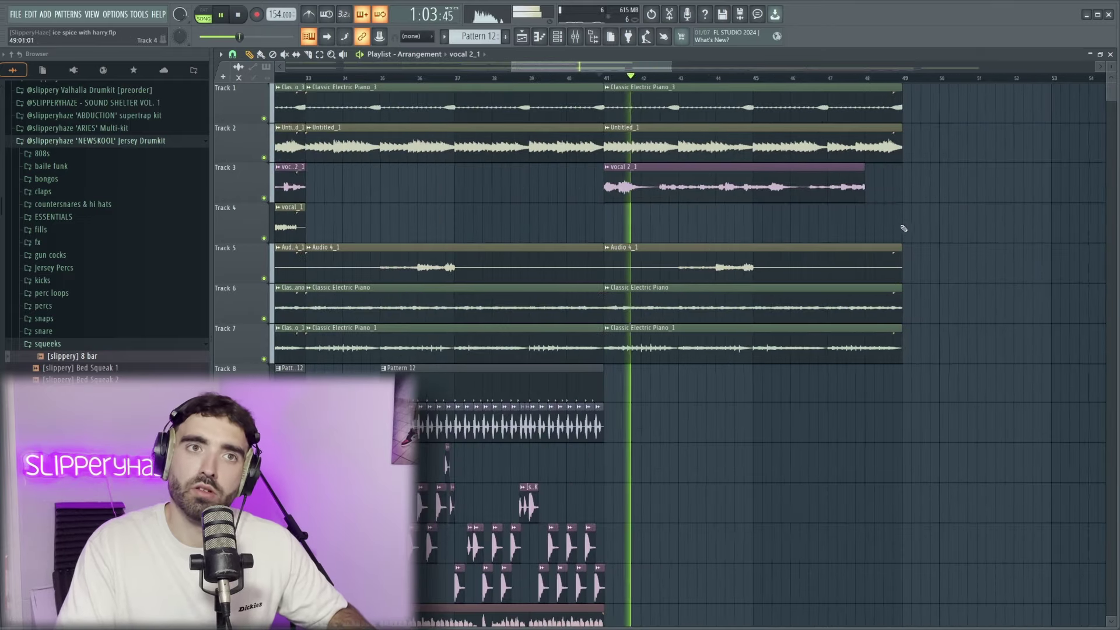
{"action": "left_click_drag", "start_coordinate": [903, 218], "coordinate": [881, 344]}
{"action": "left_click_drag", "start_coordinate": [898, 247], "coordinate": [860, 247]}
{"action": "left_click_drag", "start_coordinate": [907, 84], "coordinate": [607, 159]}
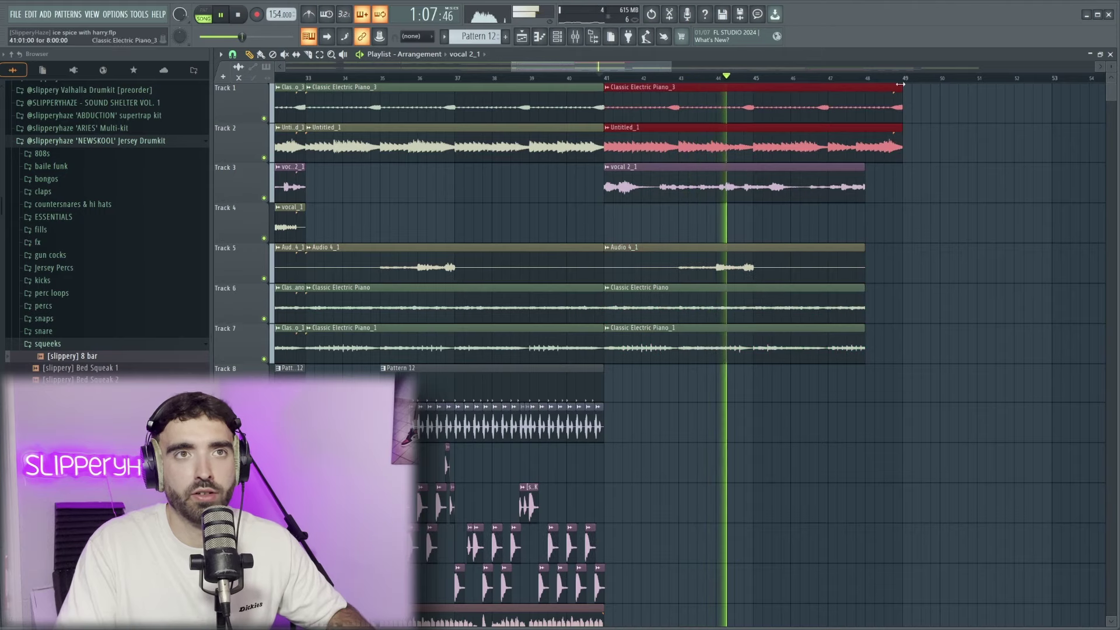
{"action": "left_click_drag", "start_coordinate": [903, 87], "coordinate": [860, 91]}
{"action": "left_click_drag", "start_coordinate": [864, 172], "coordinate": [896, 173]}
{"action": "scroll", "coordinate": [956, 213], "scroll_direction": "up", "scroll_amount": 2}
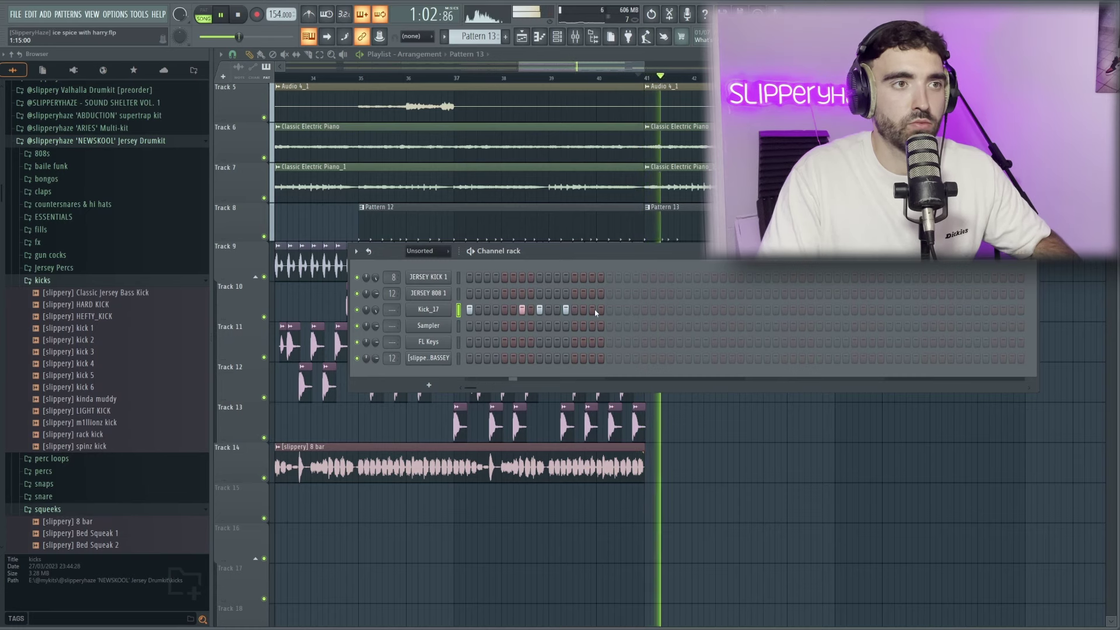
Step: Add Kick_17 hits on steps 15 and 17 of Pattern 13 and open the channel's piano roll
{"action": "key", "text": "space"}
{"action": "left_click", "coordinate": [609, 309]}
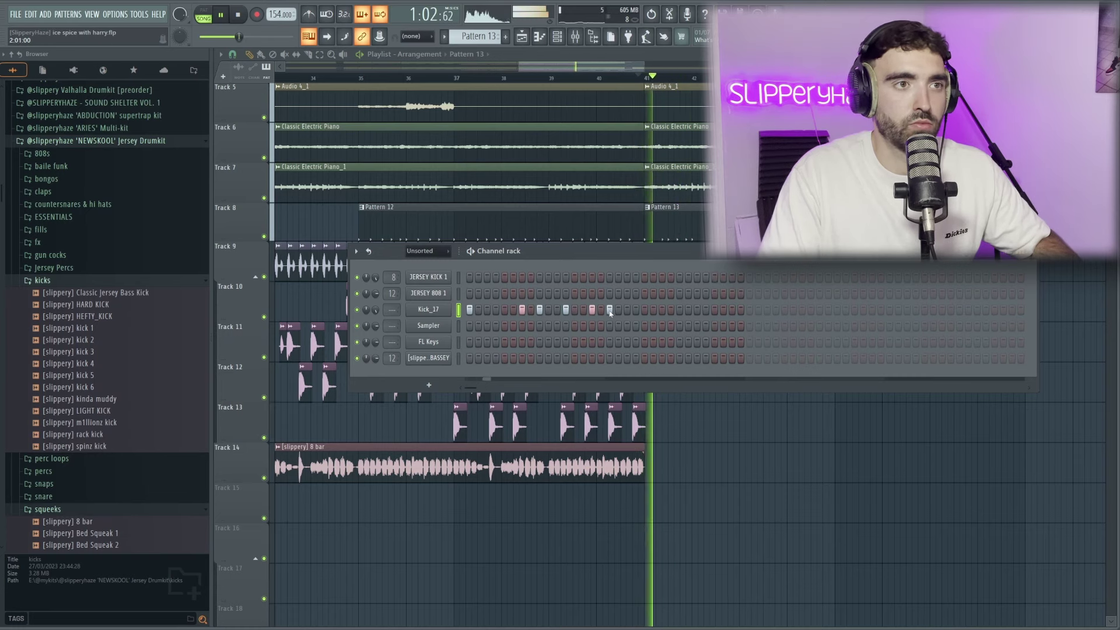
{"action": "right_click", "coordinate": [430, 309]}
{"action": "left_click", "coordinate": [467, 308]}
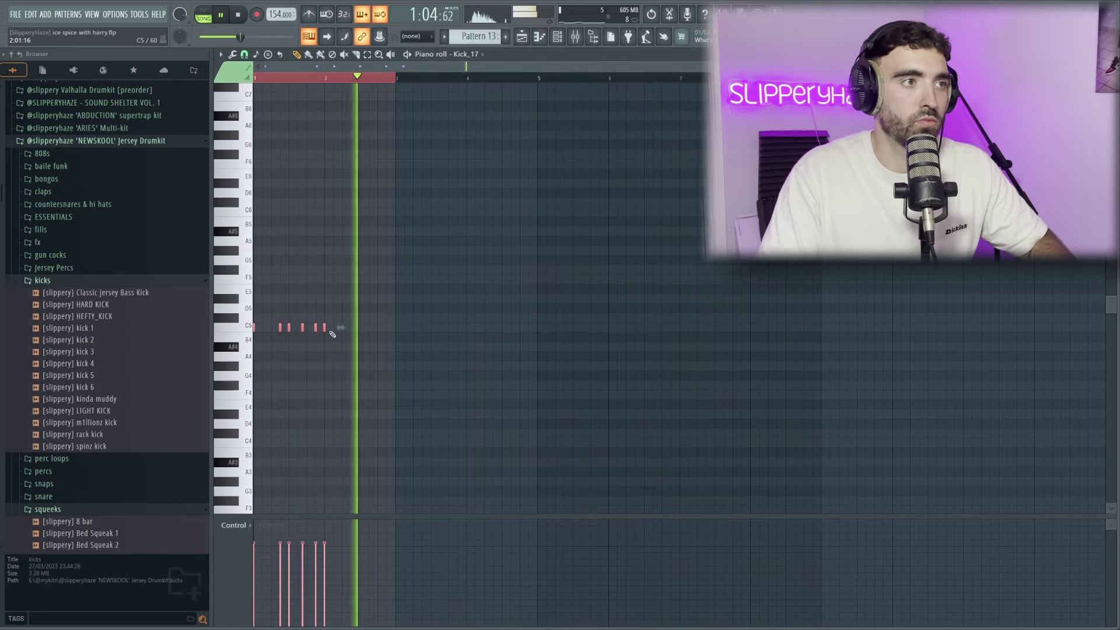
Step: Remove the kick at the start of bar 2 and duplicate the five-hit first bar into bar 2
{"action": "scroll", "coordinate": [349, 341], "scroll_direction": "up", "scroll_amount": 3}
{"action": "key", "text": "ctrl+d"}
{"action": "scroll", "coordinate": [430, 323], "scroll_direction": "down", "scroll_amount": 1}
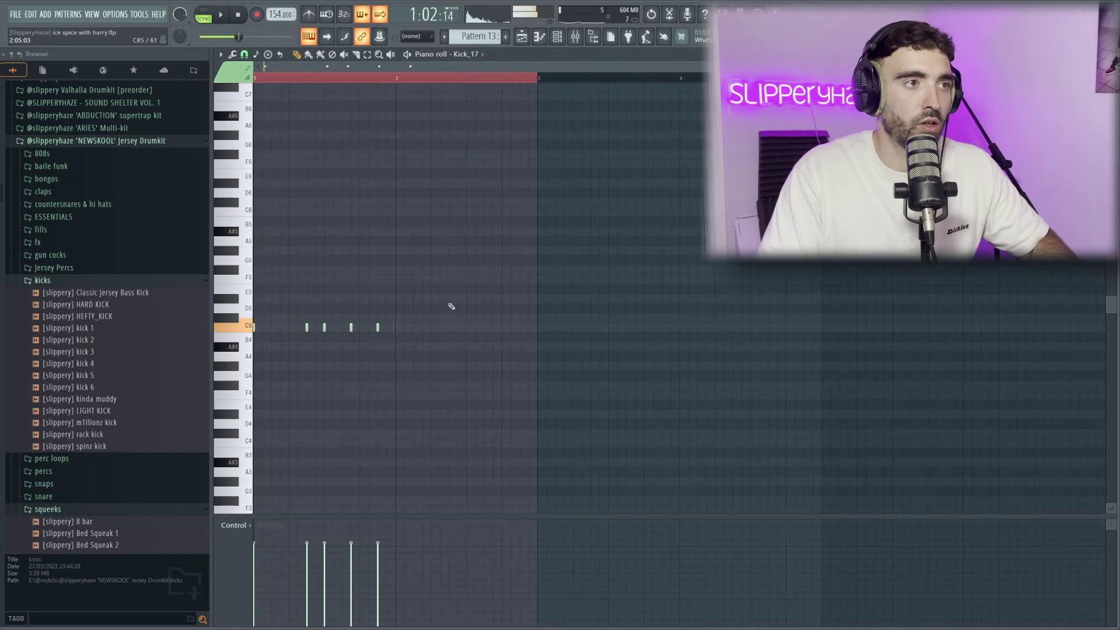
{"action": "key", "text": "ctrl+a"}
{"action": "key", "text": "ctrl+b"}
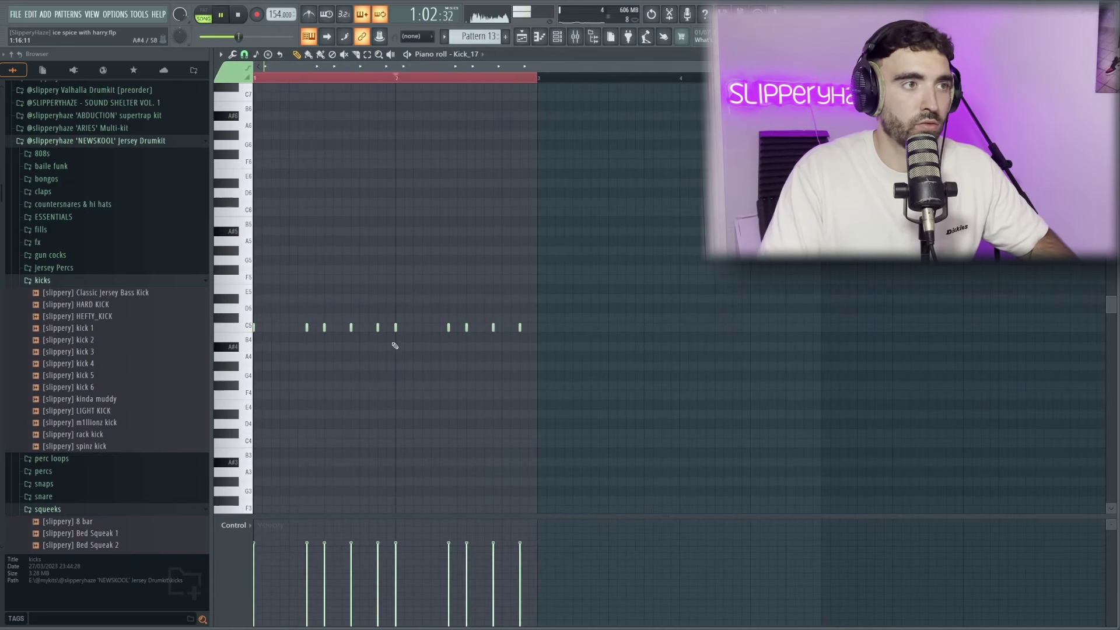
Step: Delete bar 2's kicks on steps 7 and 9, and duplicate the two-bar rhythm to fill eight bars
{"action": "right_click", "coordinate": [448, 327]}
{"action": "right_click", "coordinate": [466, 327]}
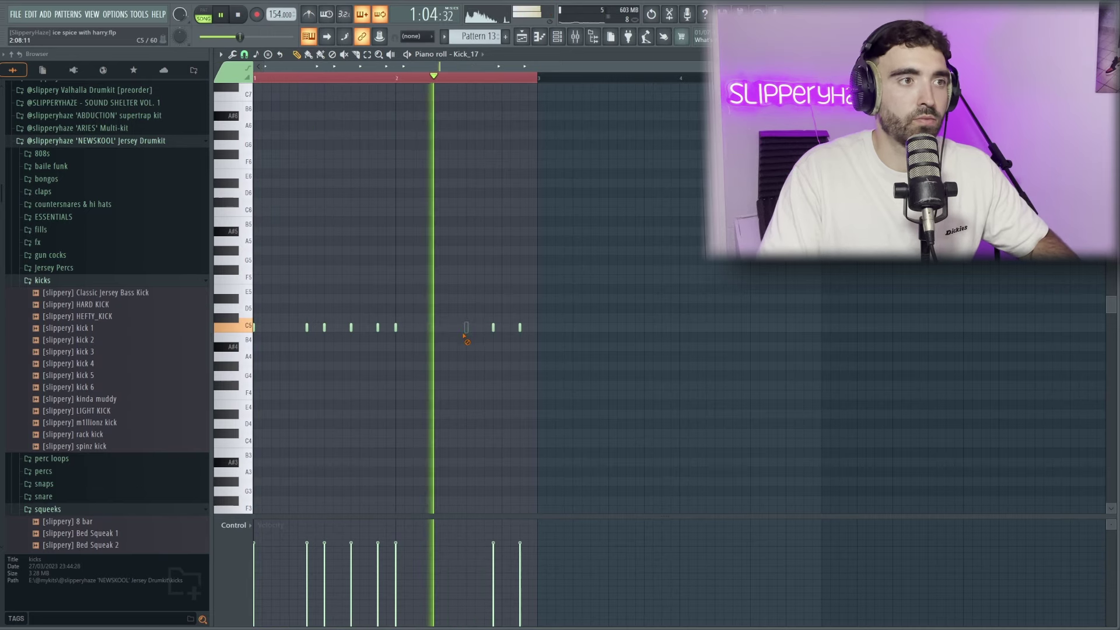
{"action": "key", "text": "ctrl+a"}
{"action": "key", "text": "ctrl+b"}
{"action": "scroll", "coordinate": [560, 347], "scroll_direction": "down", "scroll_amount": 1}
{"action": "key", "text": "ctrl+b"}
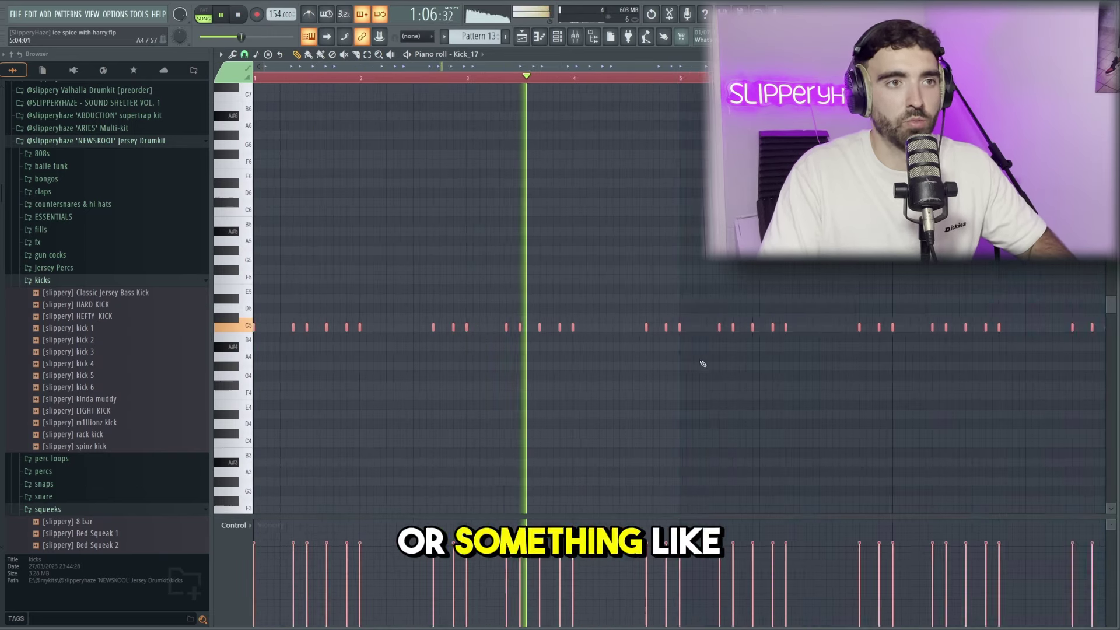
{"action": "scroll", "coordinate": [703, 364], "scroll_direction": "down", "scroll_amount": 1}
{"action": "key", "text": "ctrl+d"}
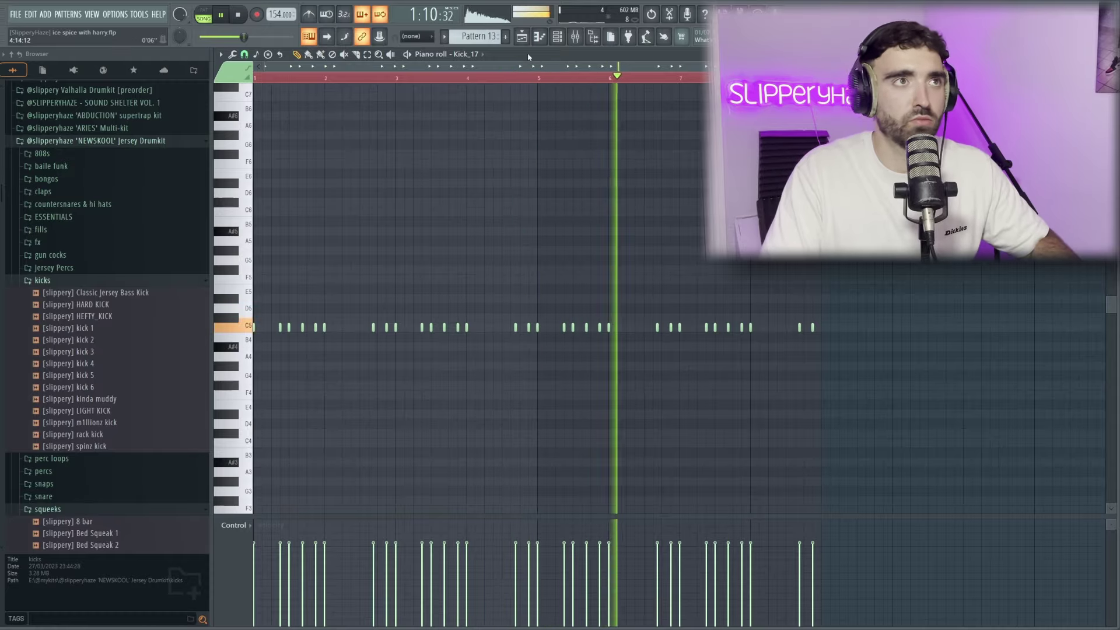
Step: Return to the playlist and listen to the section from bar 41 with Pattern 13's kicks
{"action": "left_click", "coordinate": [522, 36]}
{"action": "scroll", "coordinate": [827, 292], "scroll_direction": "down", "scroll_amount": 4}
{"action": "scroll", "coordinate": [760, 315], "scroll_direction": "up", "scroll_amount": 2}
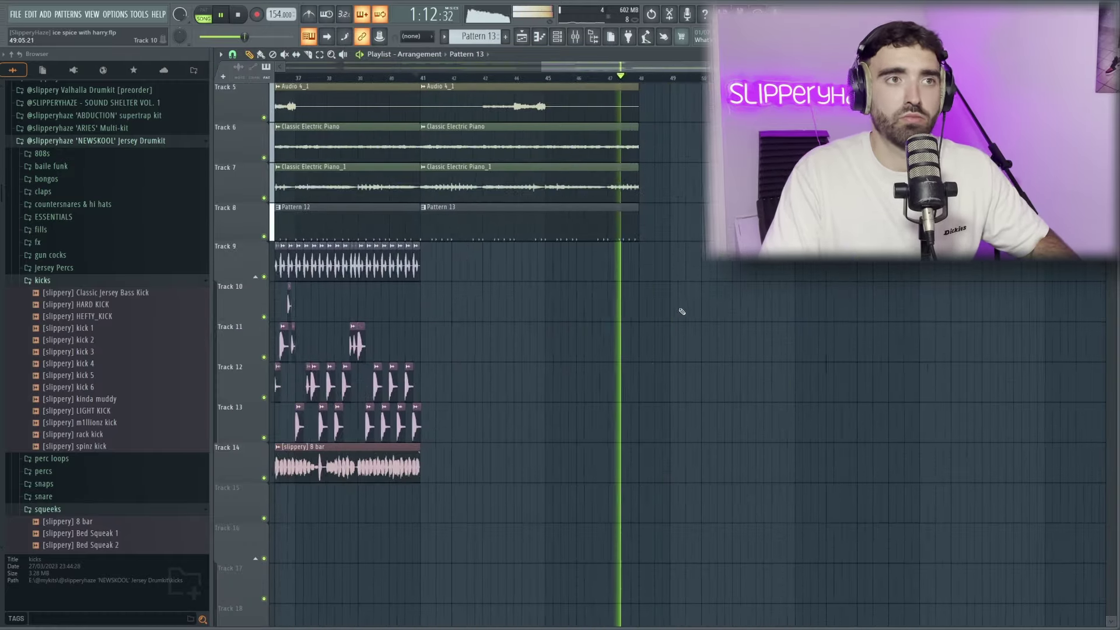
{"action": "scroll", "coordinate": [549, 356], "scroll_direction": "up", "scroll_amount": 3}
{"action": "scroll", "coordinate": [555, 368], "scroll_direction": "down", "scroll_amount": 3}
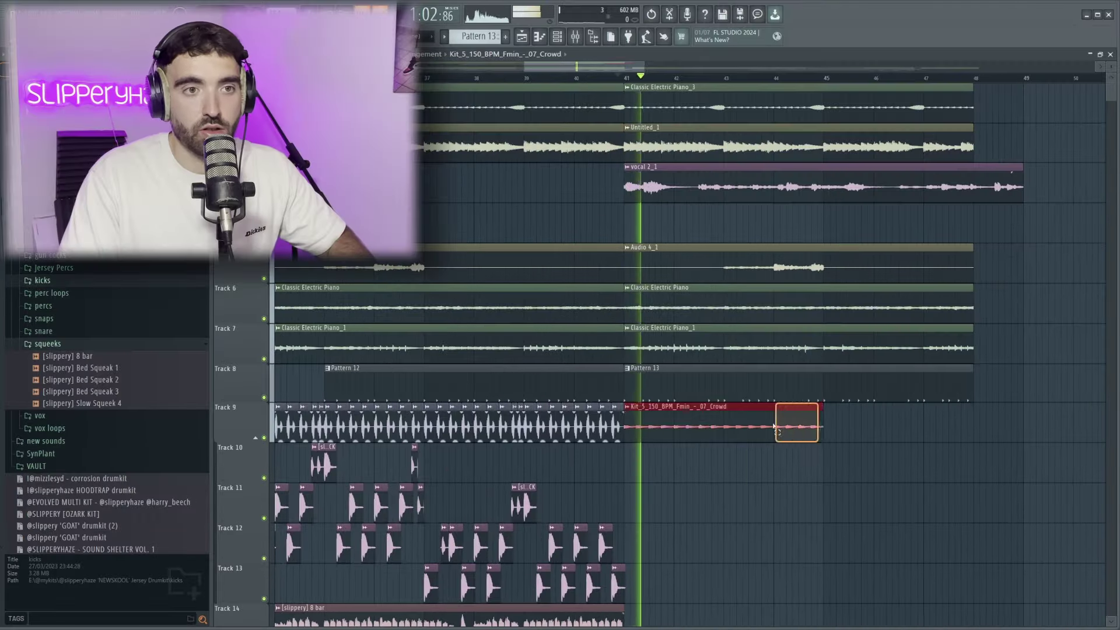
{"action": "scroll", "coordinate": [902, 404], "scroll_direction": "up", "scroll_amount": 3}
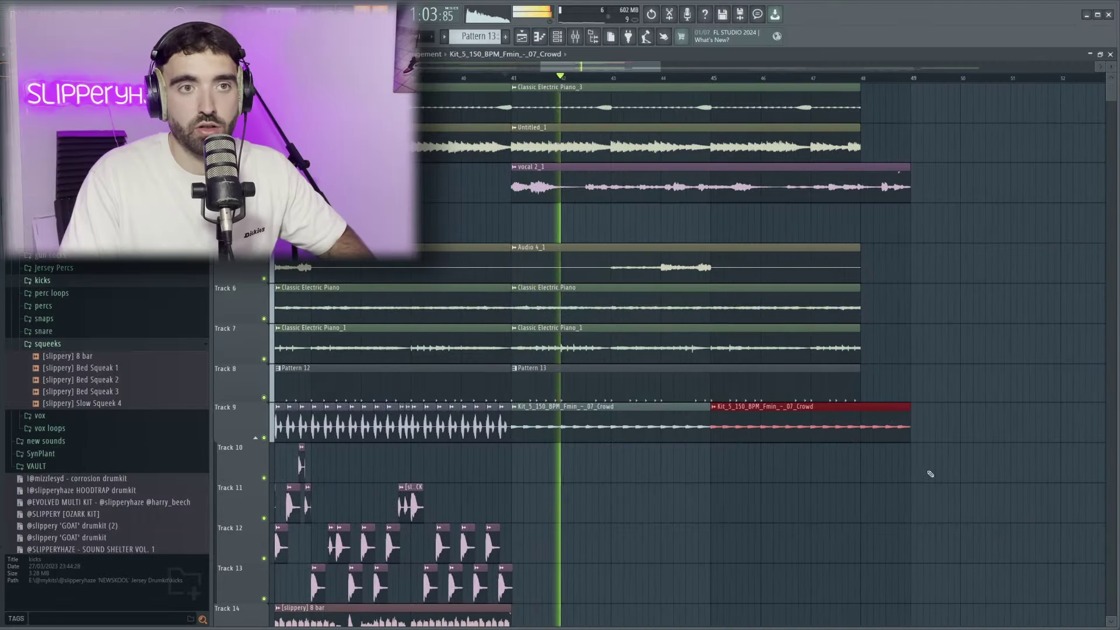
Step: Try to shorten the end of the second Kit_5 Crowd clip on Track 9 while playing the section
{"action": "scroll", "coordinate": [912, 406], "scroll_direction": "down", "scroll_amount": 4}
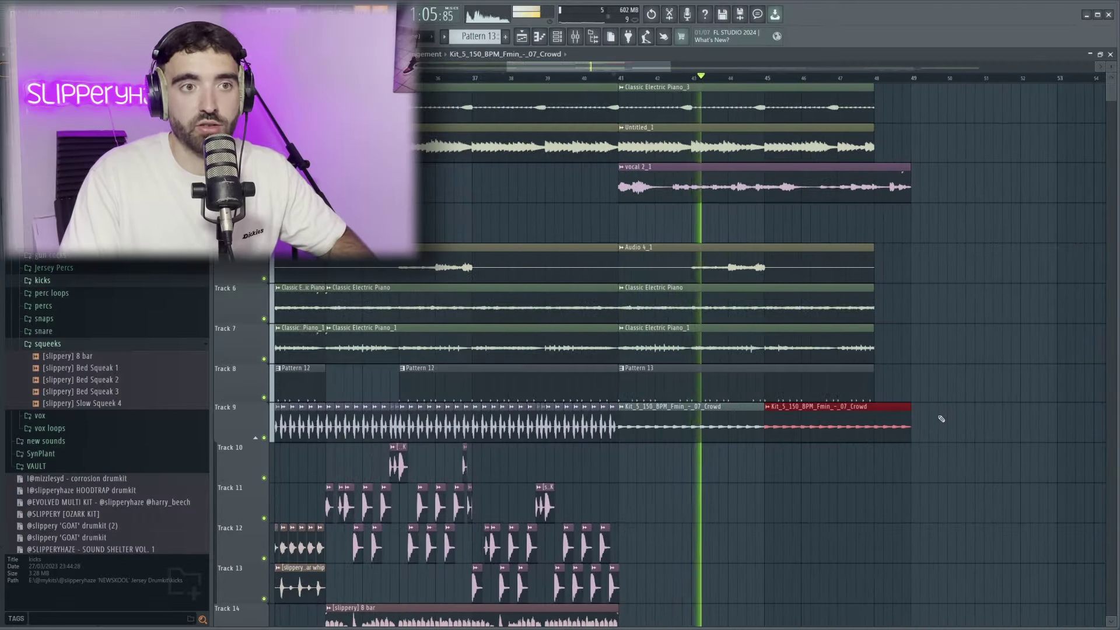
{"action": "scroll", "coordinate": [952, 417], "scroll_direction": "up", "scroll_amount": 5}
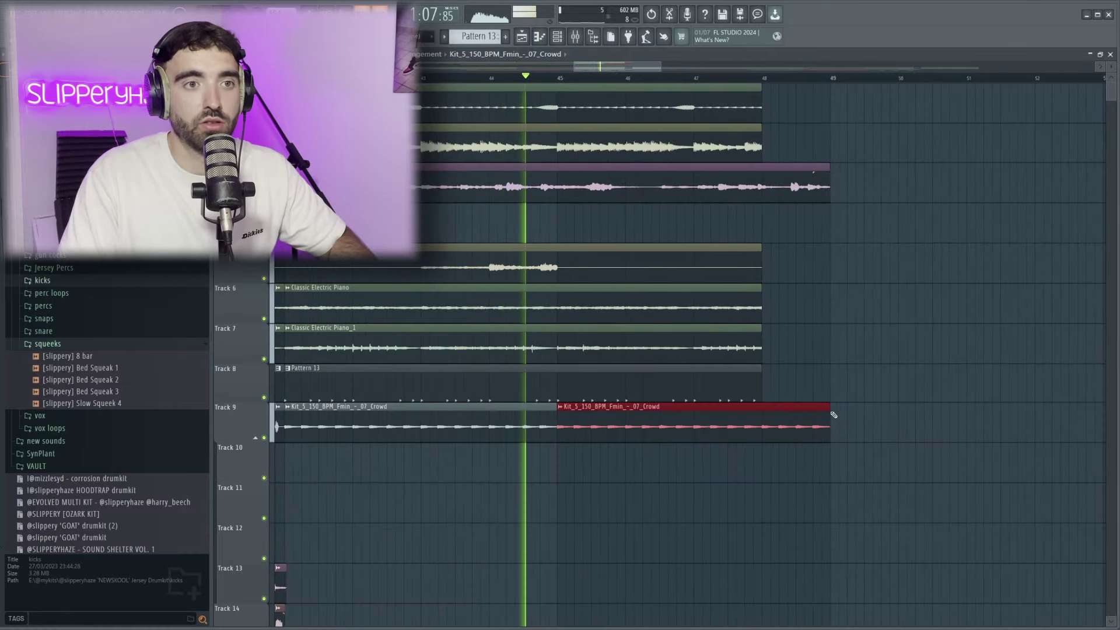
{"action": "left_click_drag", "start_coordinate": [829, 407], "coordinate": [802, 407]}
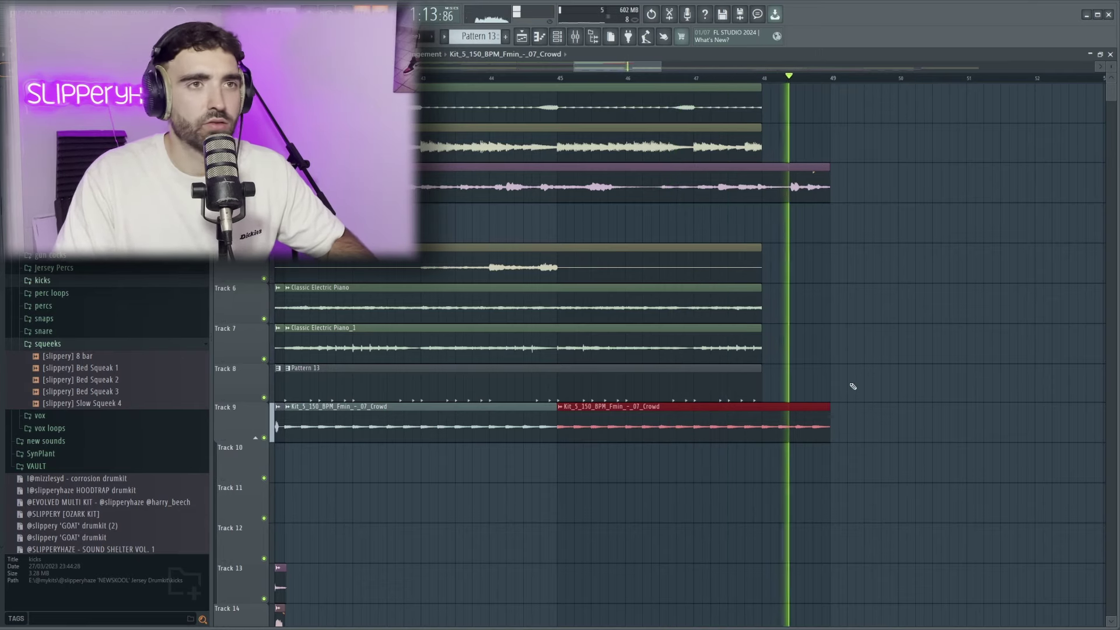
{"action": "key", "text": "space"}
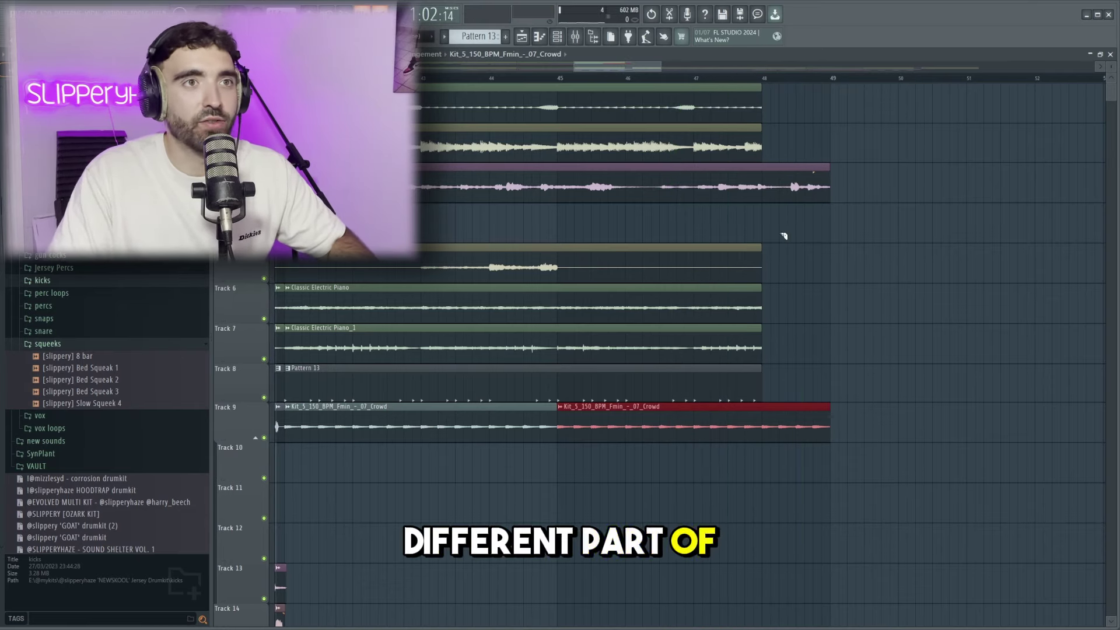
Step: Slice vocal 2_1 on Track 3 at bar 48 and switch the final bar to a different part of the vocal
{"action": "scroll", "coordinate": [779, 235], "scroll_direction": "up", "scroll_amount": 3}
{"action": "left_click_drag", "start_coordinate": [745, 166], "coordinate": [745, 201]}
{"action": "scroll", "coordinate": [876, 202], "scroll_direction": "down", "scroll_amount": 4}
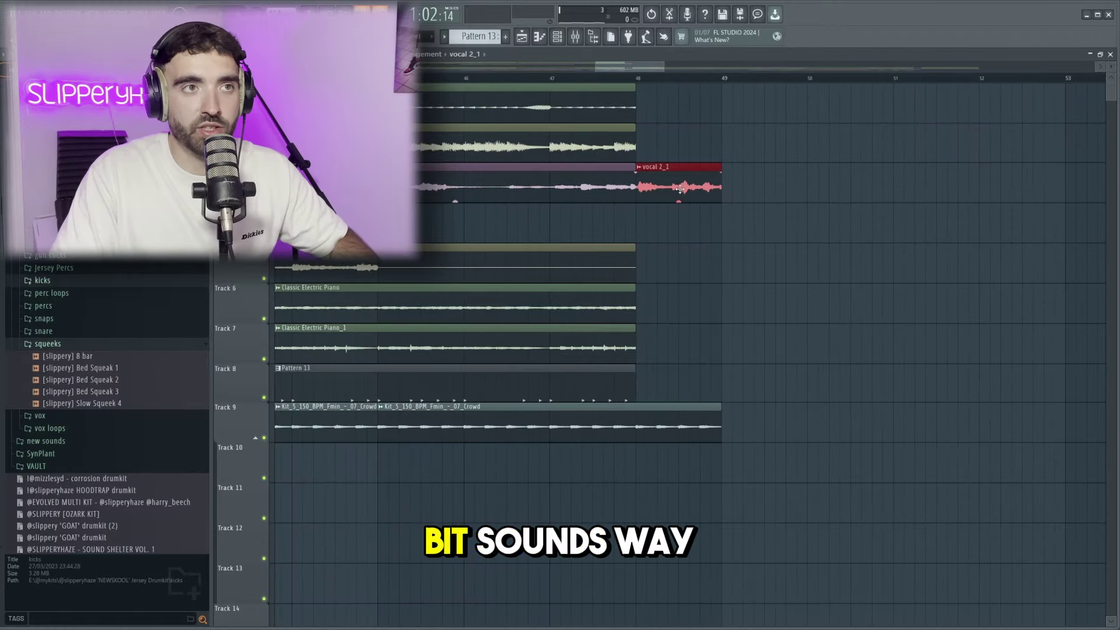
Step: Play the end of the section to check the changed vocal in bar 48
{"action": "left_click", "coordinate": [531, 78]}
{"action": "key", "text": "space"}
{"action": "left_click", "coordinate": [704, 263], "text": "ctrl"}
{"action": "scroll", "coordinate": [705, 262], "scroll_direction": "down", "scroll_amount": 3}
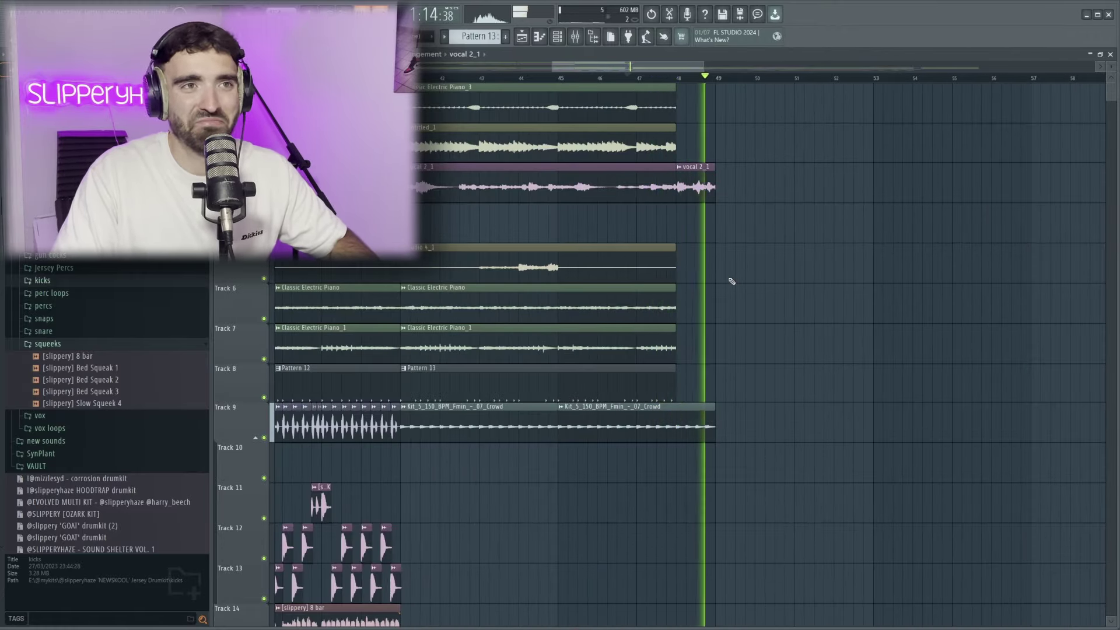
{"action": "key", "text": "space"}
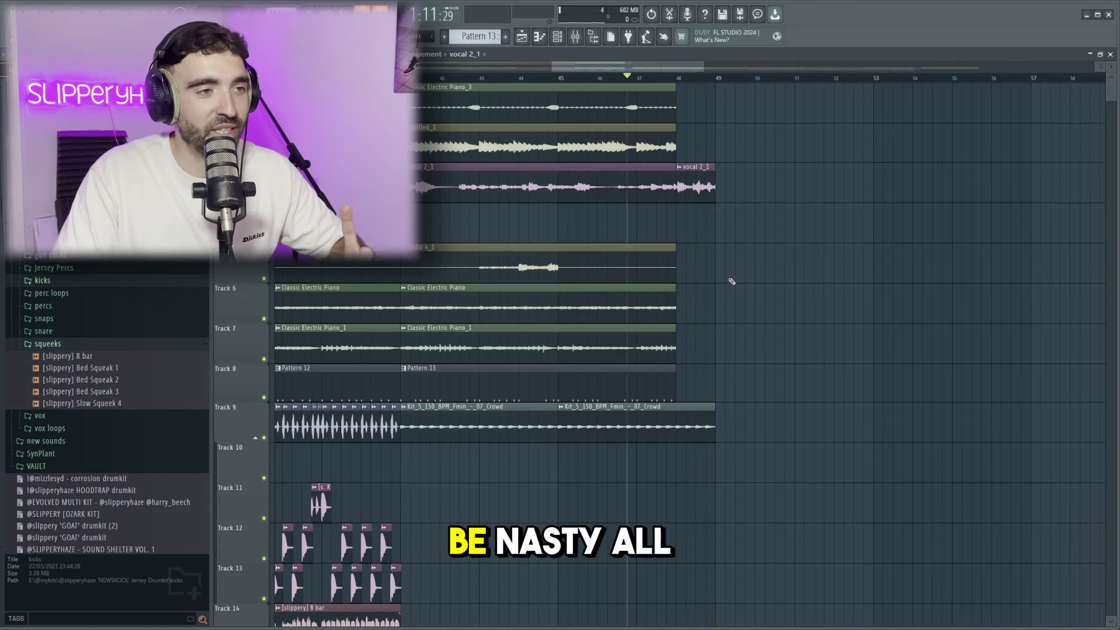
Step: Place further ROCKING ECHO clips on Track 11 at bars 45 and 47
{"action": "scroll", "coordinate": [699, 292], "scroll_direction": "down", "scroll_amount": 3}
{"action": "scroll", "coordinate": [358, 390], "scroll_direction": "up", "scroll_amount": 2}
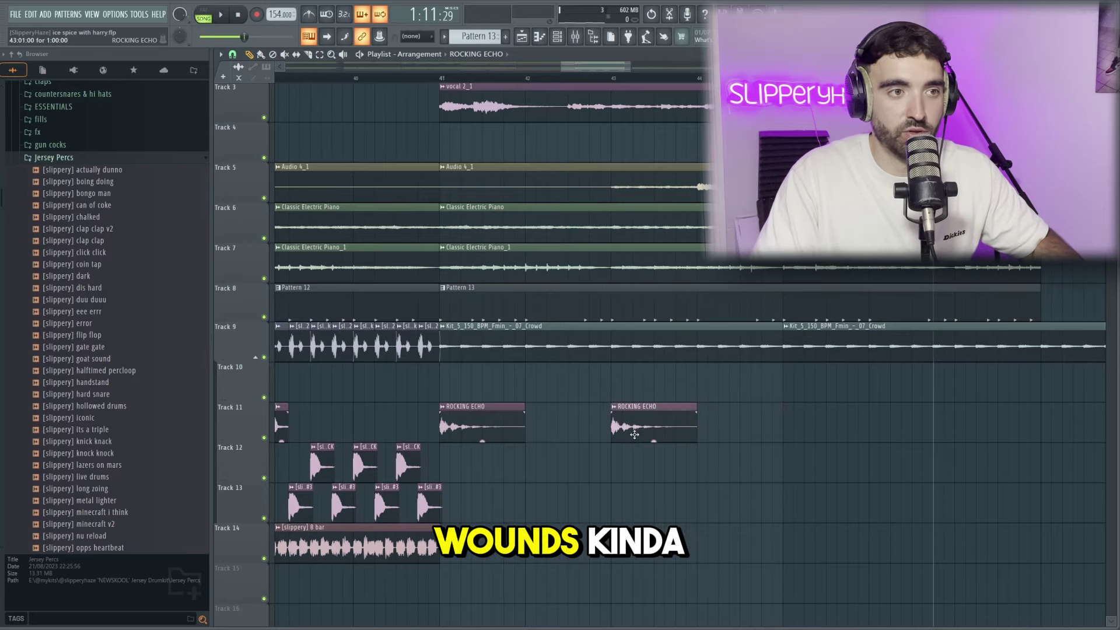
{"action": "left_click", "coordinate": [408, 78]}
{"action": "left_click_drag", "start_coordinate": [779, 409], "coordinate": [809, 421]}
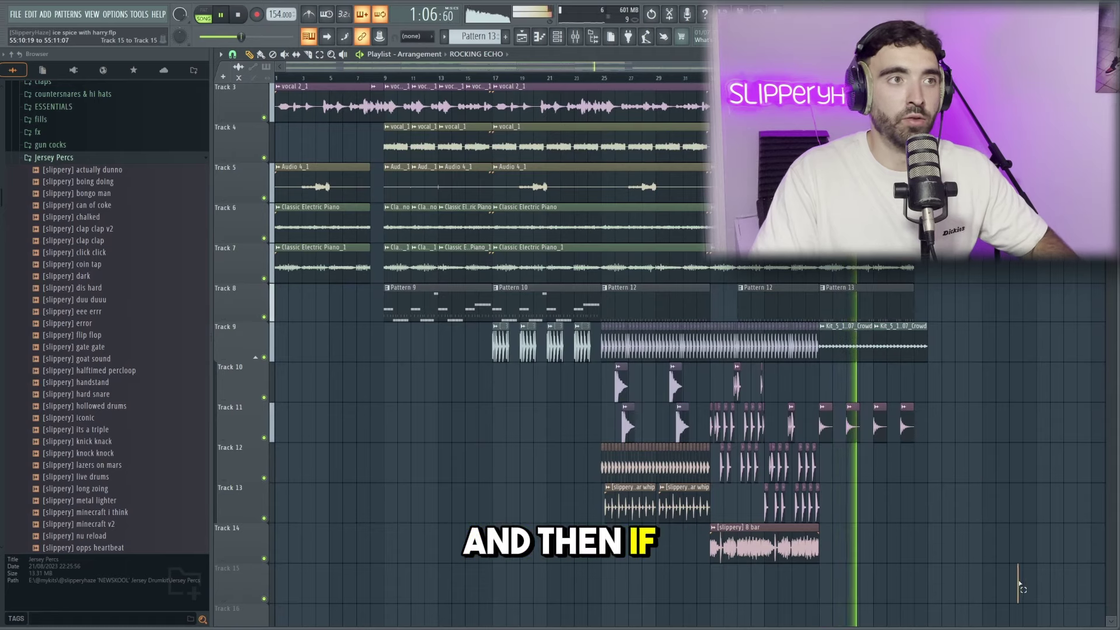
Step: Select every clip from bar 9 to the end of the arrangement, duplicate them from bar 49, and clear the selection
{"action": "left_click_drag", "start_coordinate": [1017, 585], "coordinate": [392, 12]}
{"action": "key", "text": "ctrl+b"}
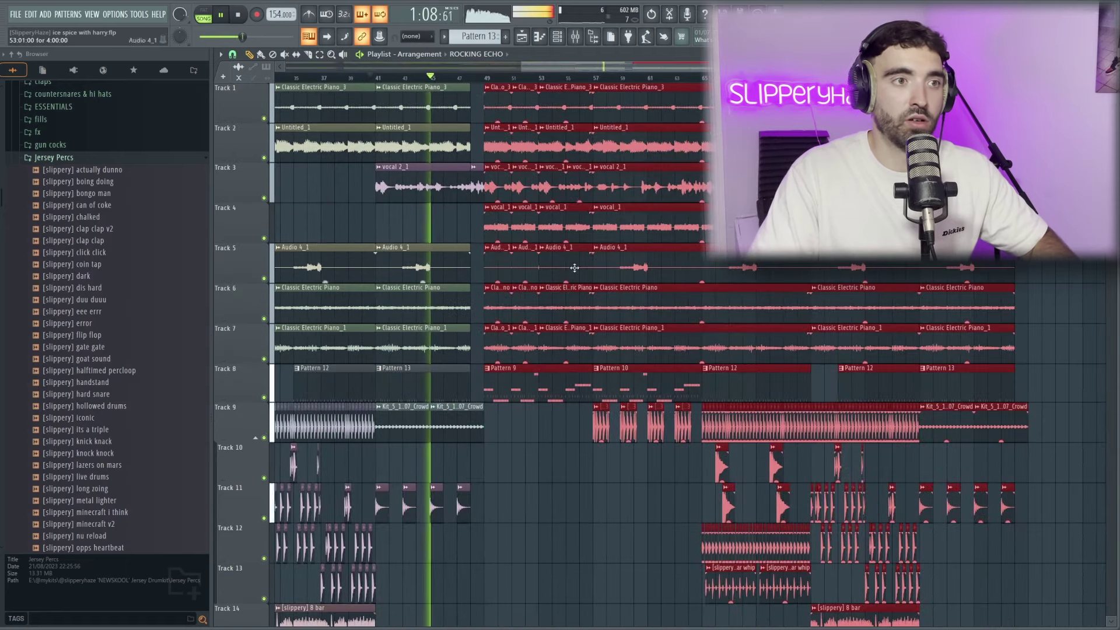
{"action": "scroll", "coordinate": [489, 451], "scroll_direction": "down", "scroll_amount": 4}
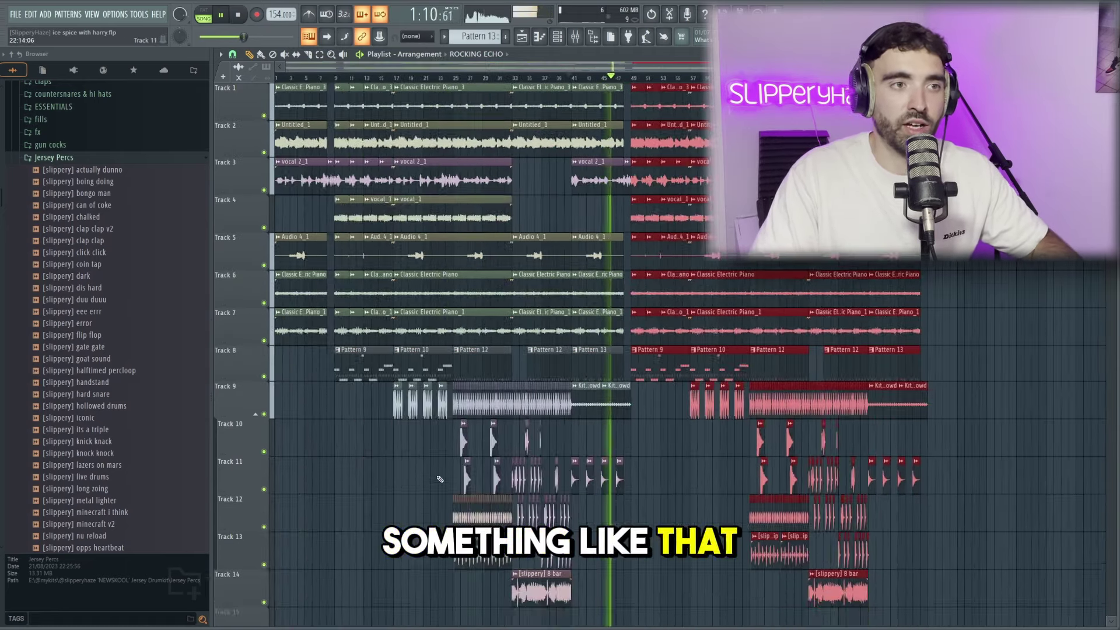
{"action": "left_click", "coordinate": [645, 513], "text": "ctrl"}
{"action": "scroll", "coordinate": [646, 513], "scroll_direction": "up", "scroll_amount": 2}
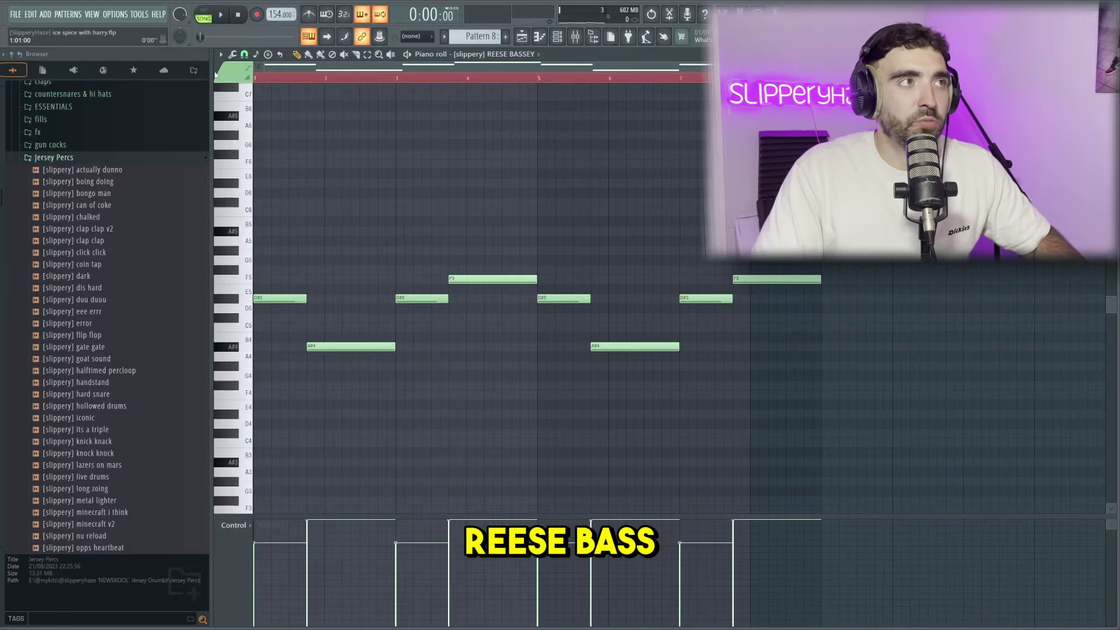
Step: Play back the extended arrangement and review its layers from about bar 29 onwards
{"action": "key", "text": "space"}
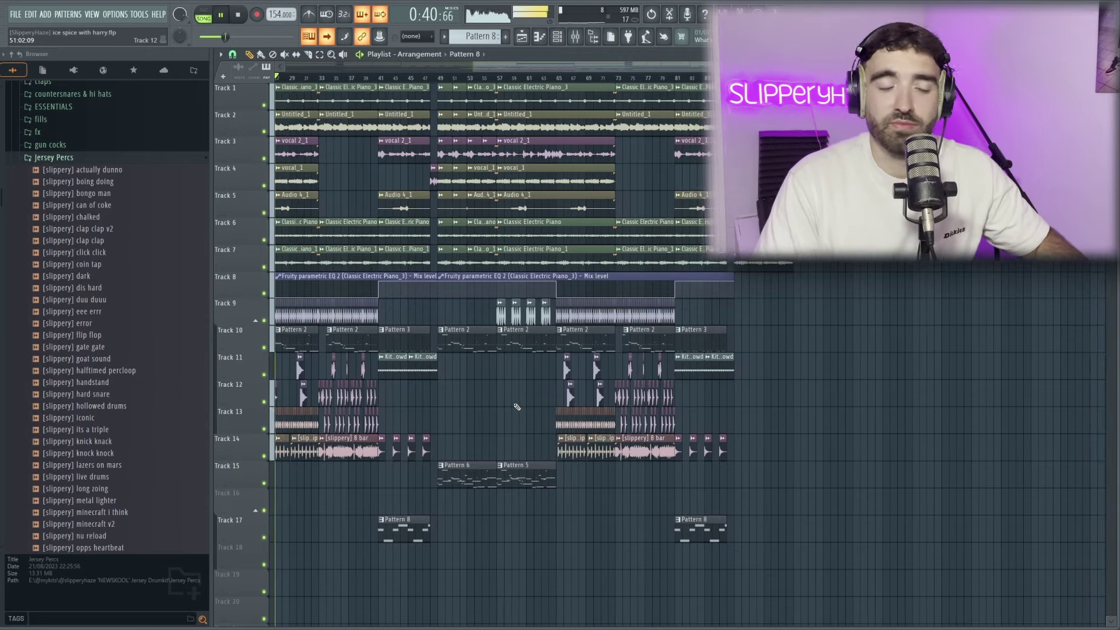
{"action": "scroll", "coordinate": [236, 399], "scroll_direction": "up", "scroll_amount": 6}
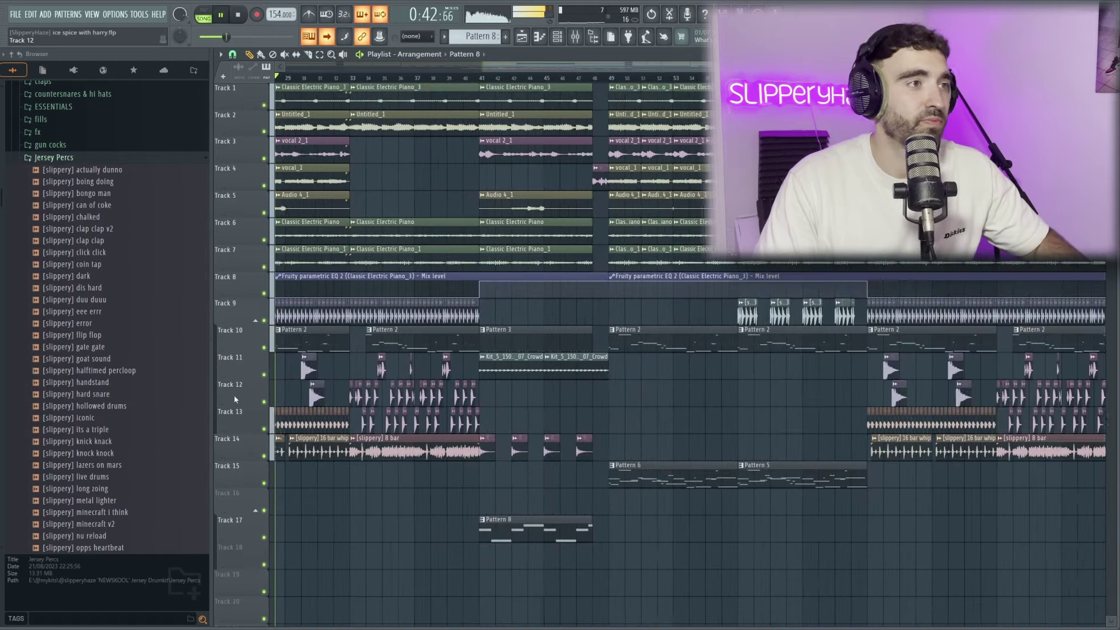
{"action": "scroll", "coordinate": [583, 434], "scroll_direction": "down", "scroll_amount": 2}
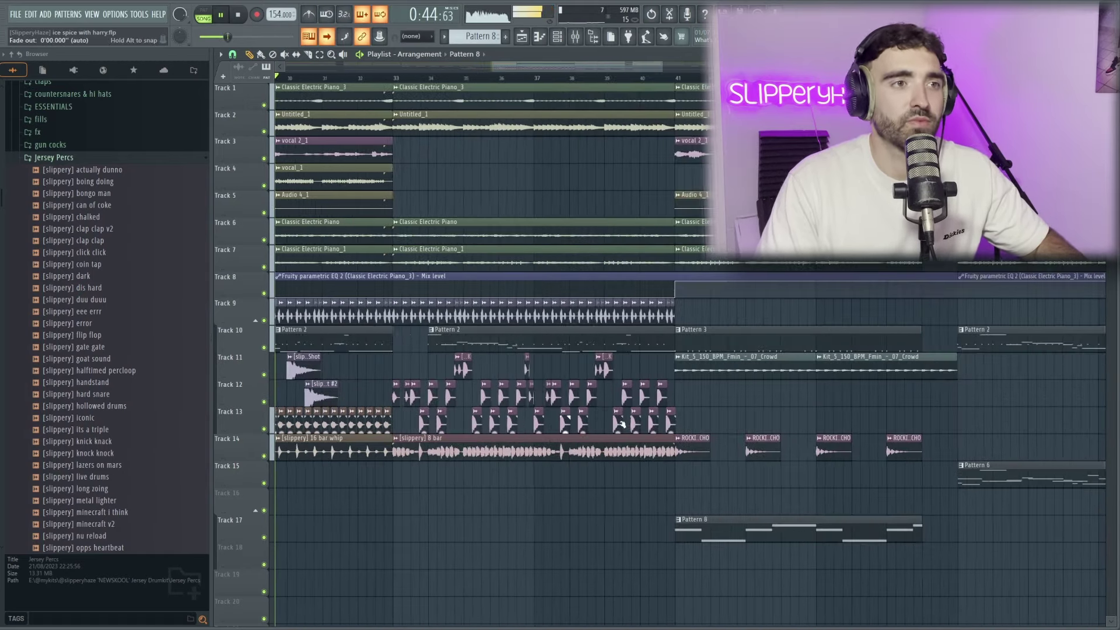